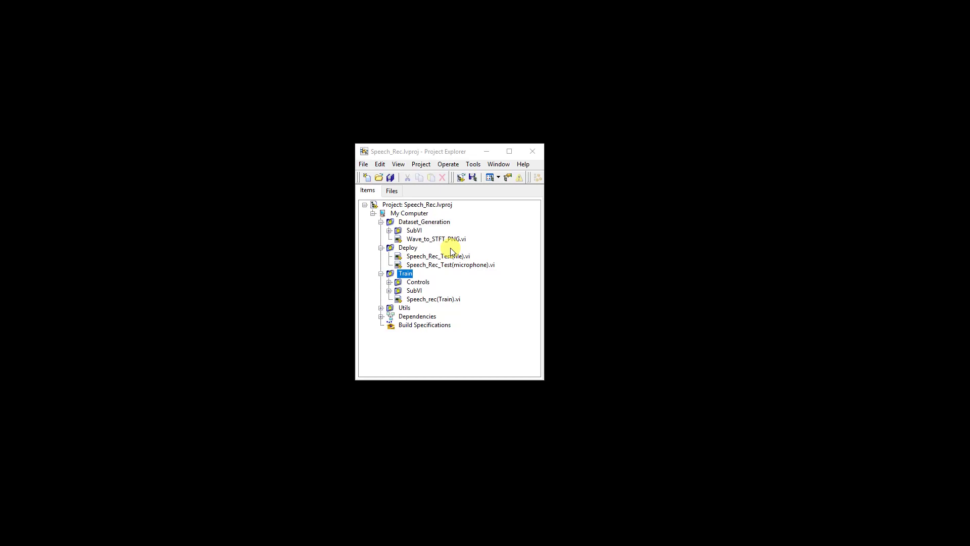
Open the Wave_to_STFT_PNG panel and browse the wav source path to the cat folder without changing it
{"action": "left_click", "coordinate": [434, 239]}
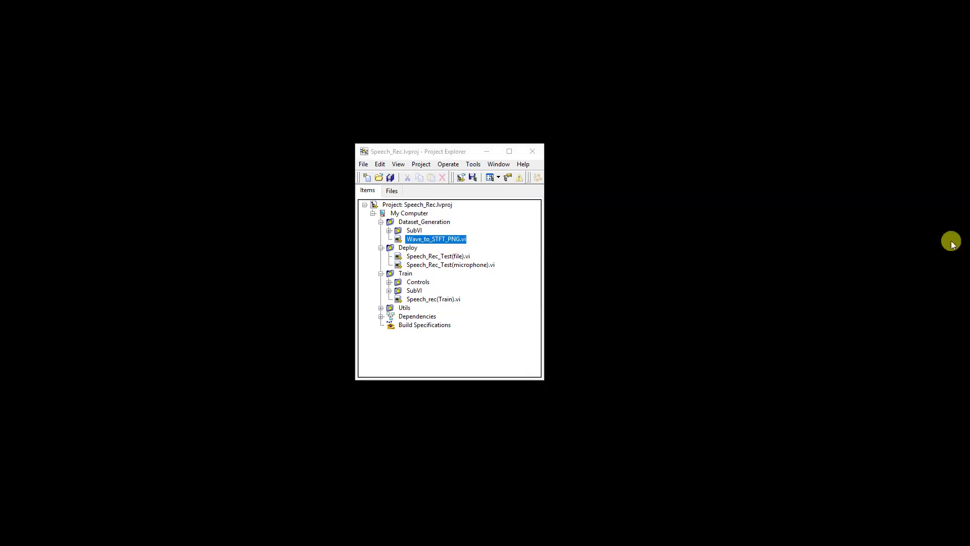
{"action": "key", "text": "Return"}
{"action": "left_click_drag", "start_coordinate": [533, 131], "coordinate": [465, 128]}
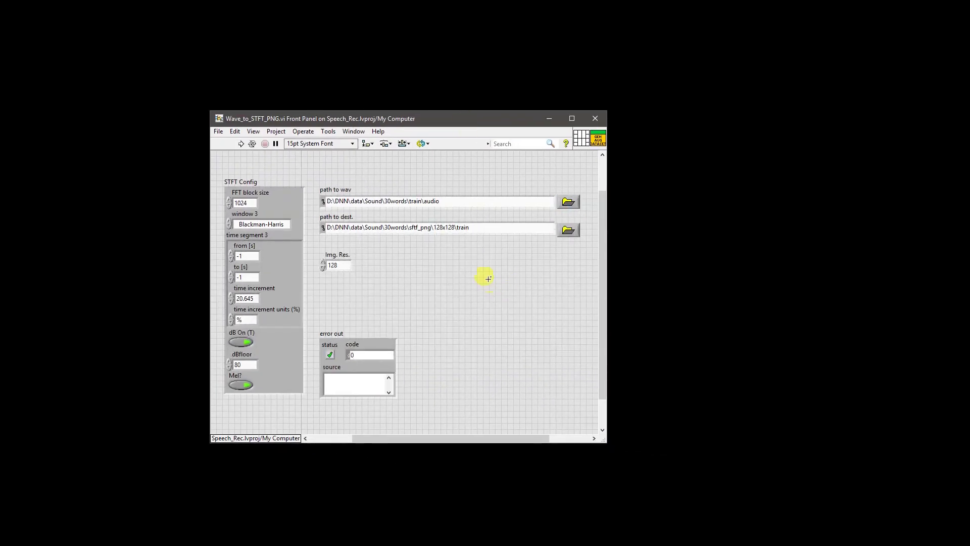
{"action": "left_click", "coordinate": [568, 201]}
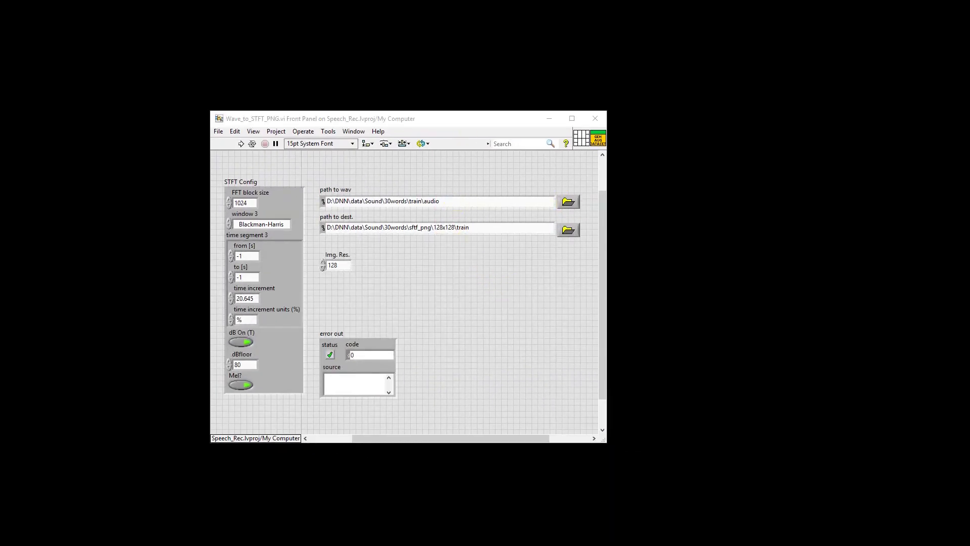
{"action": "left_click_drag", "start_coordinate": [453, 129], "coordinate": [375, 144]}
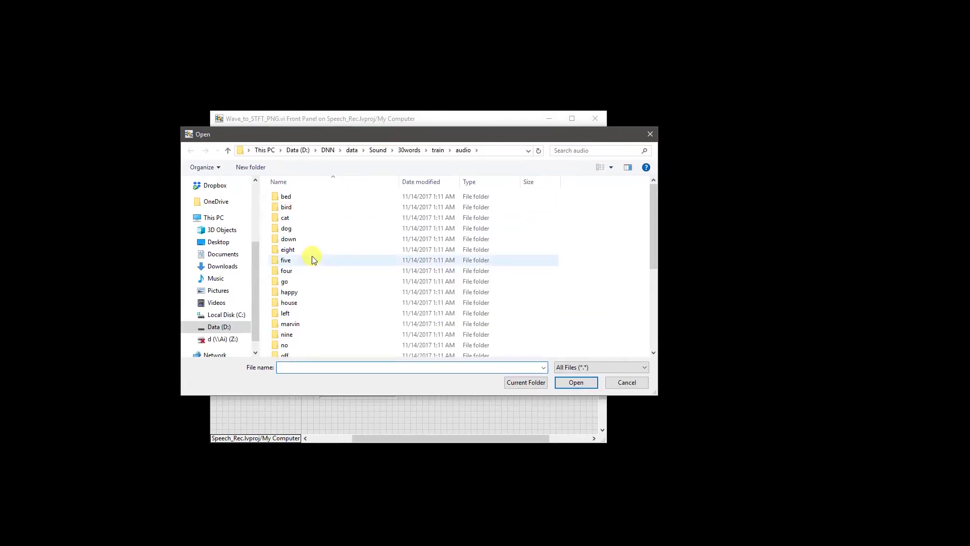
{"action": "double_click", "coordinate": [314, 217]}
{"action": "key", "text": "Escape"}
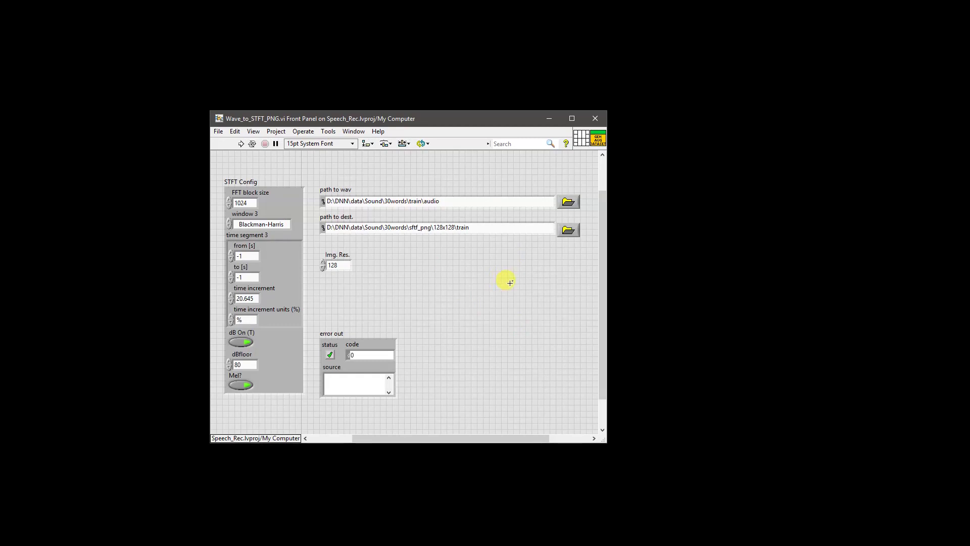
Inspect the STFT Config settings, confirming the Img. Res. value of 128
{"action": "left_click", "coordinate": [303, 264]}
{"action": "left_click", "coordinate": [336, 265]}
{"action": "left_click", "coordinate": [369, 300]}
{"action": "left_click", "coordinate": [345, 267]}
{"action": "left_click_drag", "start_coordinate": [600, 438], "coordinate": [592, 409]}
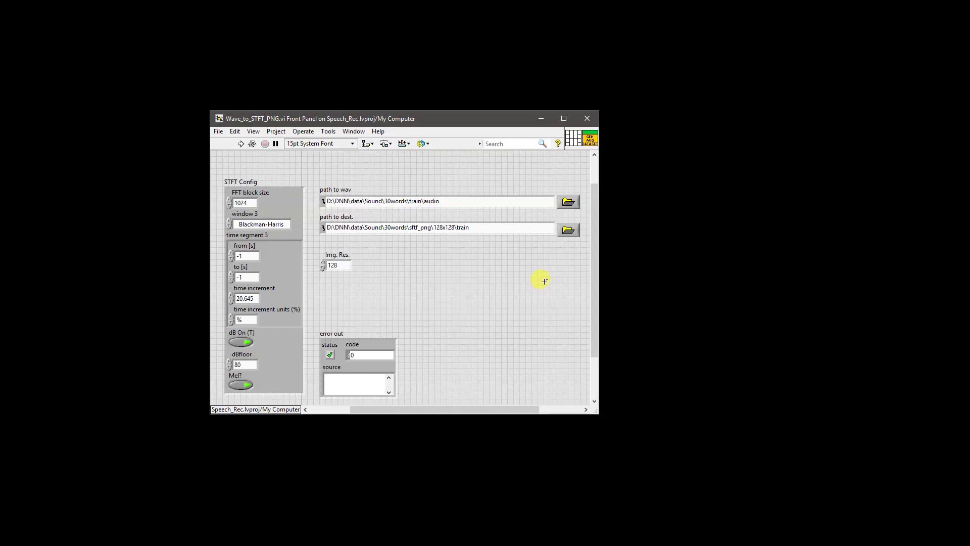
Browse the destination path to view word folder 5's spectrogram PNG thumbnails, then close the panel
{"action": "left_click", "coordinate": [568, 230]}
{"action": "key", "text": "ctrl+m"}
{"action": "left_click", "coordinate": [569, 230]}
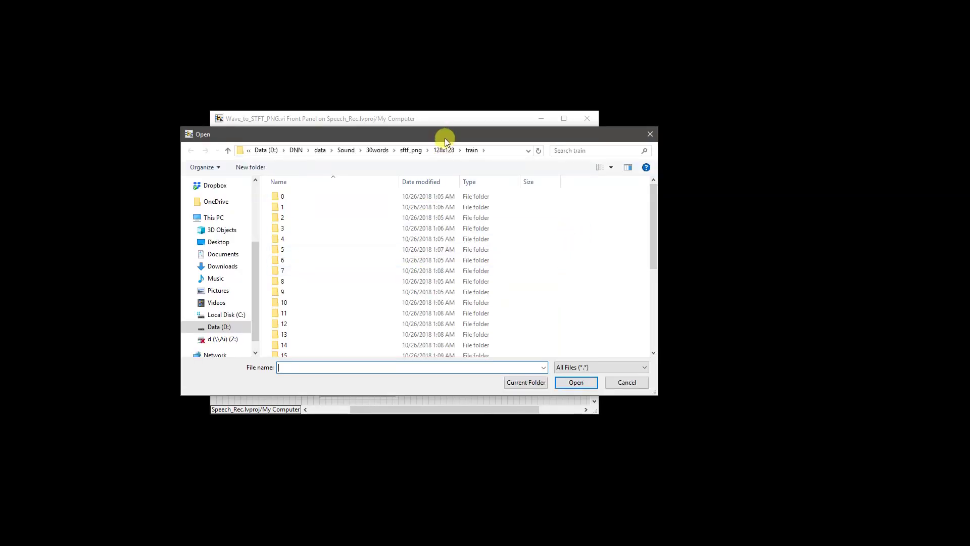
{"action": "left_click_drag", "start_coordinate": [445, 138], "coordinate": [574, 152]}
{"action": "left_click", "coordinate": [421, 274]}
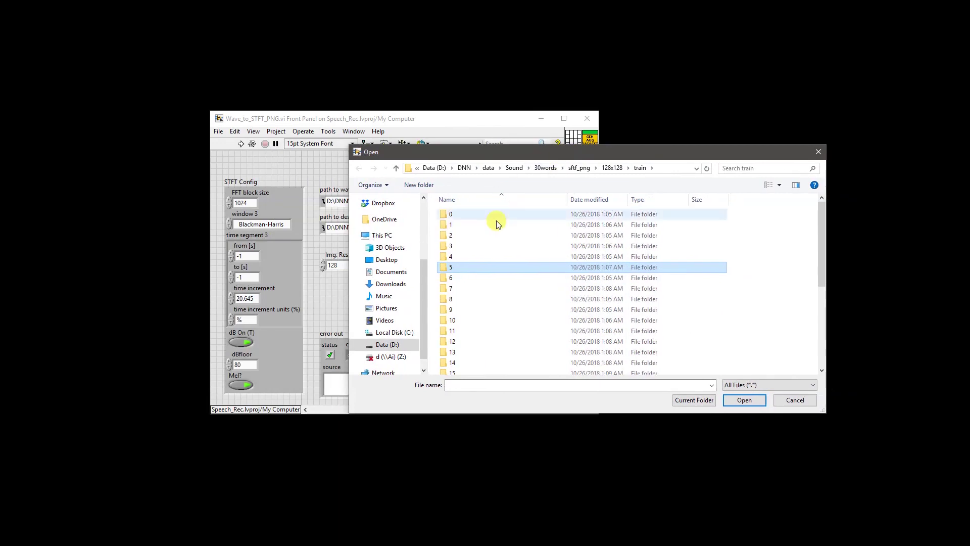
{"action": "double_click", "coordinate": [473, 263]}
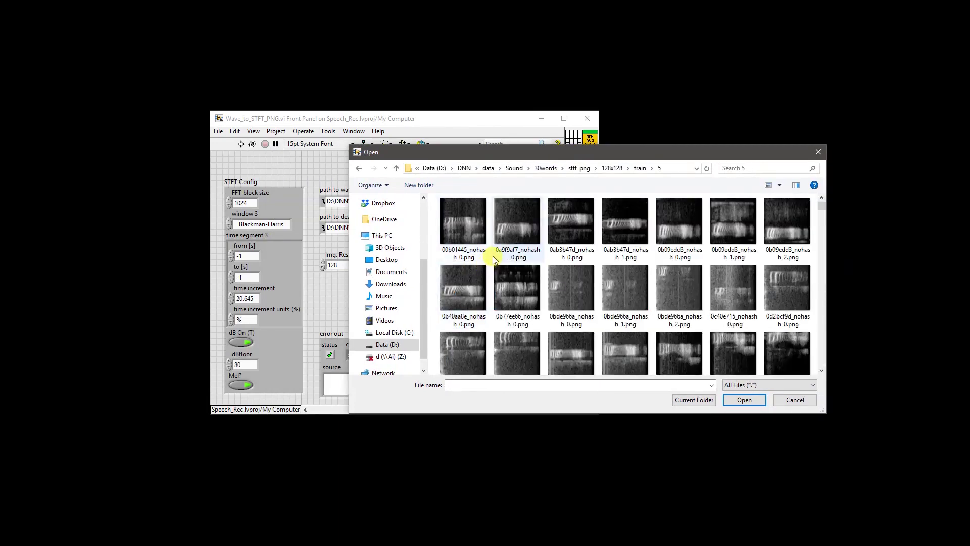
{"action": "left_click_drag", "start_coordinate": [508, 153], "coordinate": [411, 239]}
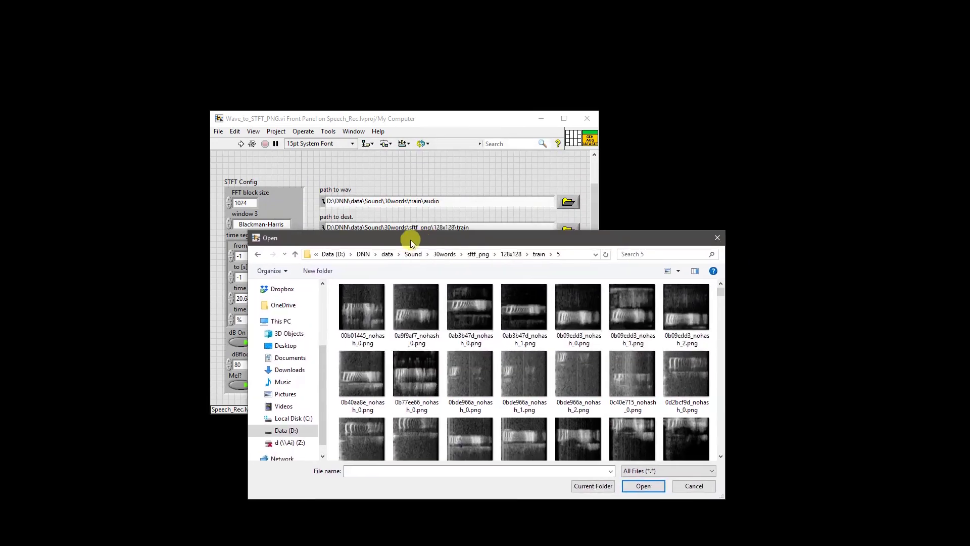
{"action": "scroll", "coordinate": [484, 323], "scroll_direction": "down", "scroll_amount": 1}
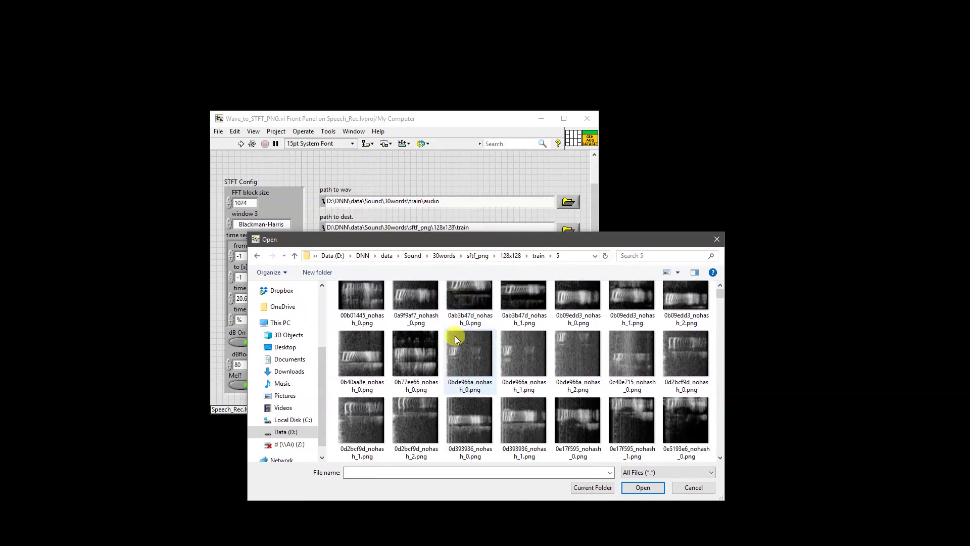
{"action": "scroll", "coordinate": [455, 338], "scroll_direction": "down", "scroll_amount": 3}
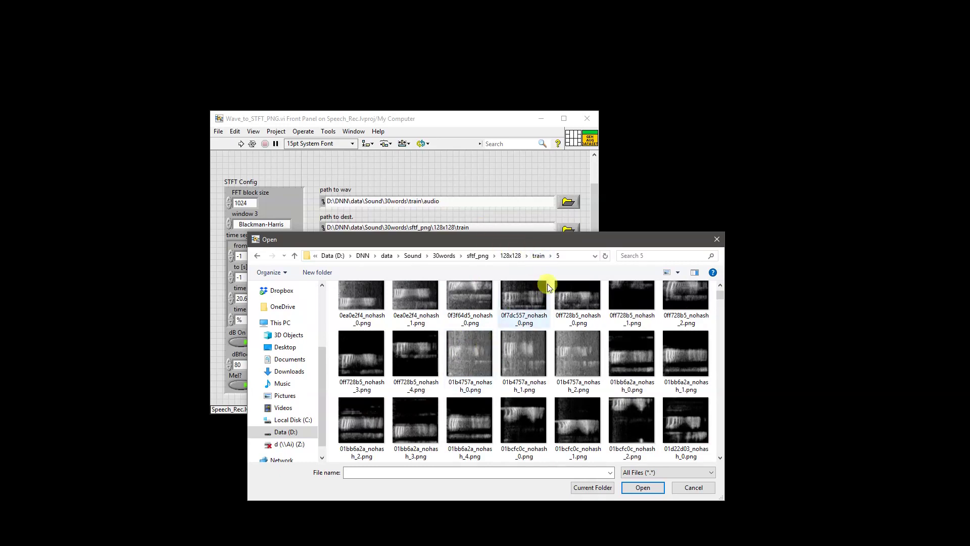
{"action": "left_click", "coordinate": [693, 487]}
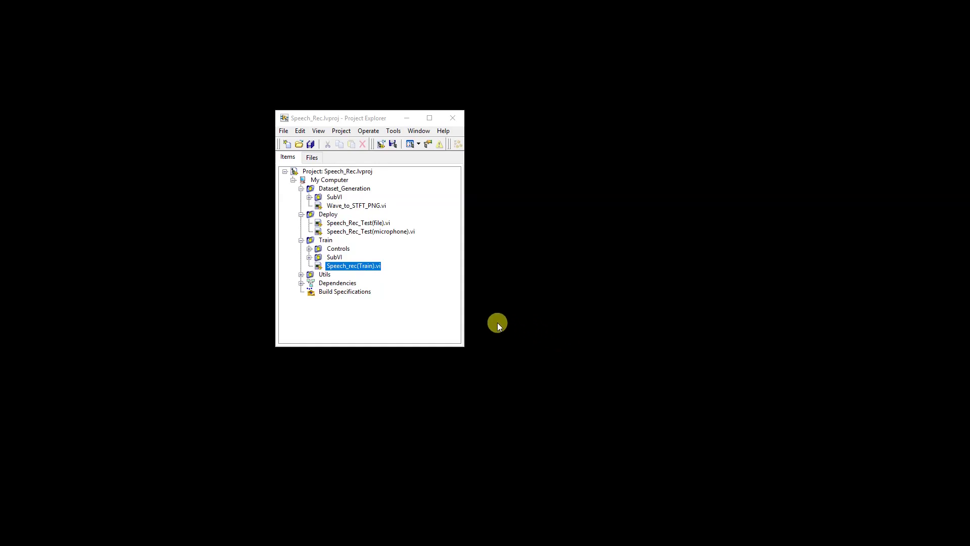
Open Speech_rec(Train).vi, check the 00:06:40 elapsed training time, and switch to its block diagram
{"action": "double_click", "coordinate": [351, 267]}
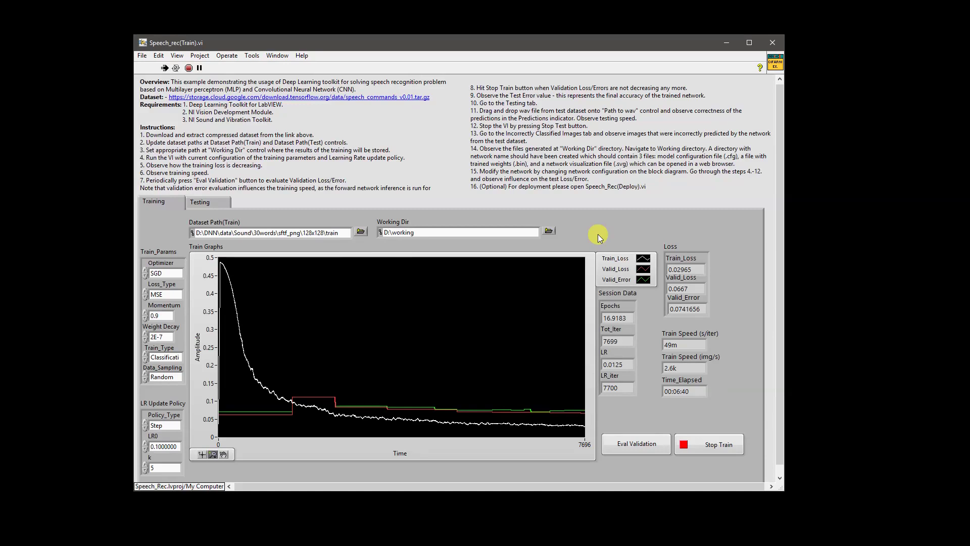
{"action": "double_click", "coordinate": [701, 393]}
{"action": "left_click", "coordinate": [699, 308]}
{"action": "key", "text": "ctrl+e"}
{"action": "left_click_drag", "start_coordinate": [513, 537], "coordinate": [407, 537]}
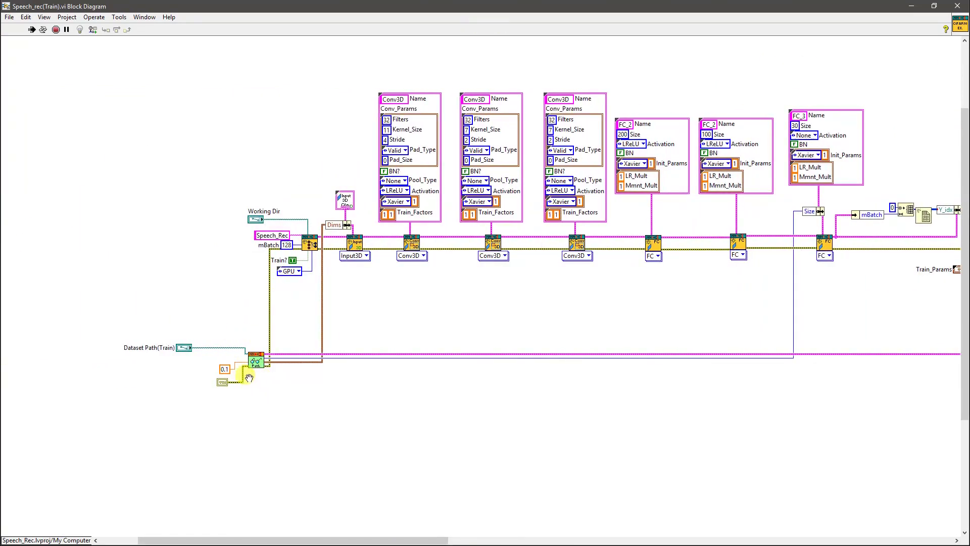
Trace the brown Path wire and orange Dims wire, deleting and restoring each so nothing changes
{"action": "left_click", "coordinate": [269, 360]}
{"action": "key", "text": "Delete"}
{"action": "key", "text": "ctrl+z"}
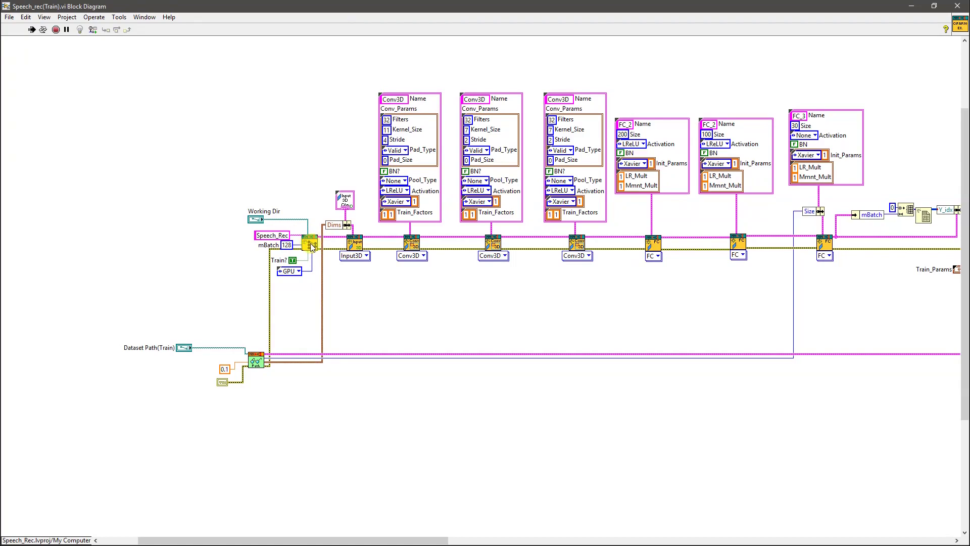
{"action": "left_click_drag", "start_coordinate": [244, 533], "coordinate": [286, 532]}
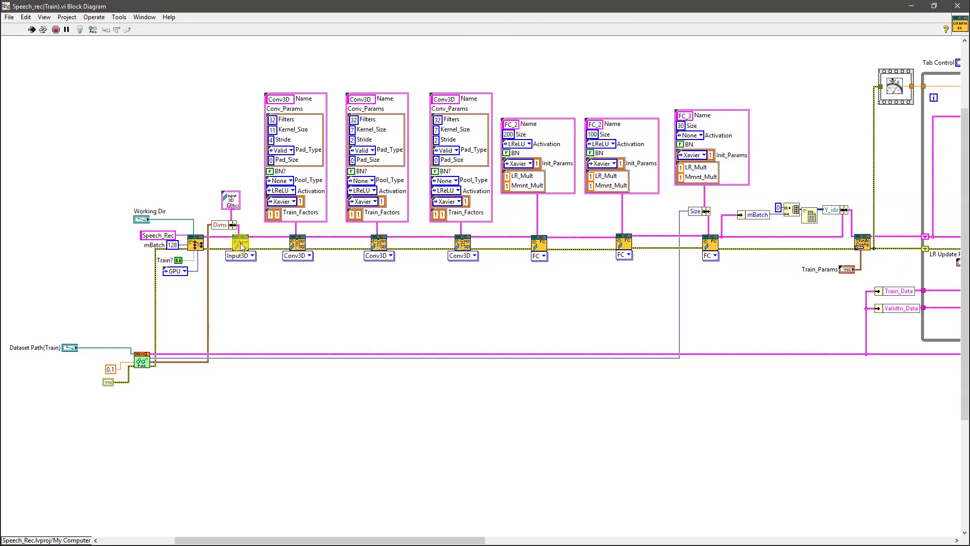
{"action": "left_click", "coordinate": [208, 278]}
{"action": "key", "text": "Delete"}
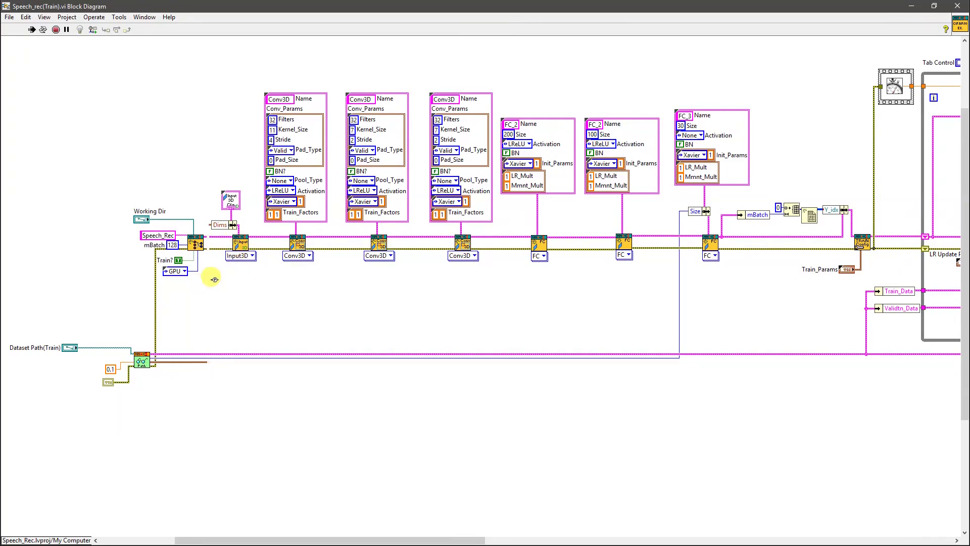
{"action": "key", "text": "ctrl+z"}
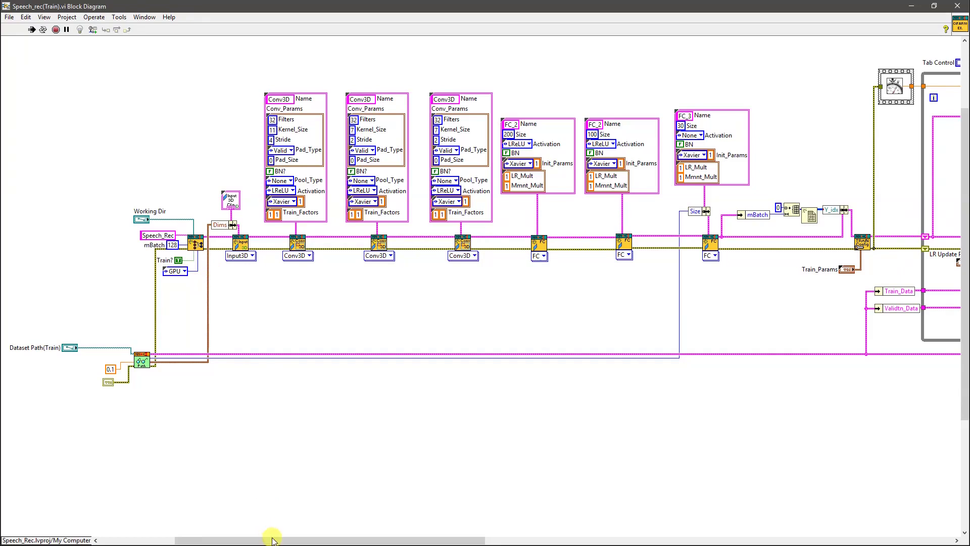
Scroll right through the Conv3D and FC layers and training loop, then return to the front panel
{"action": "left_click_drag", "start_coordinate": [271, 540], "coordinate": [315, 539]}
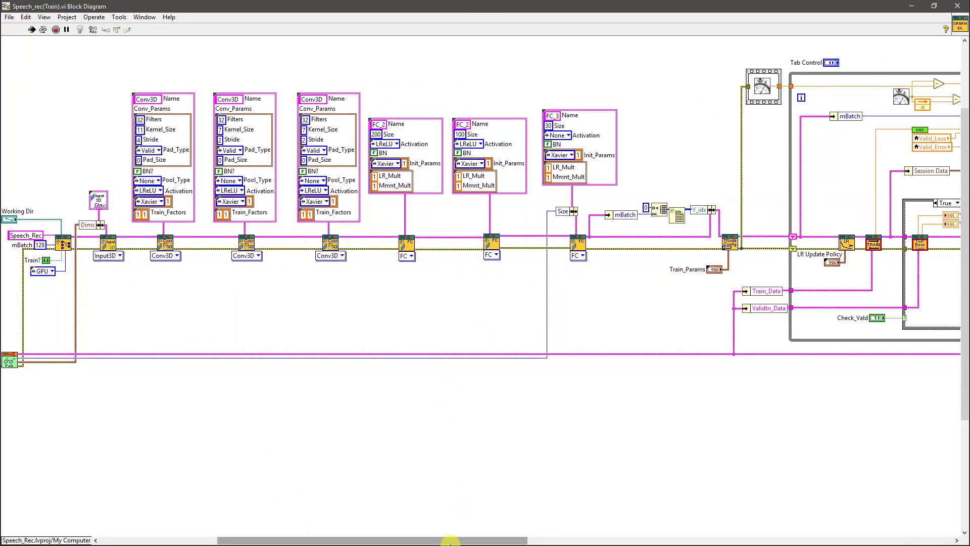
{"action": "left_click_drag", "start_coordinate": [445, 541], "coordinate": [461, 541]}
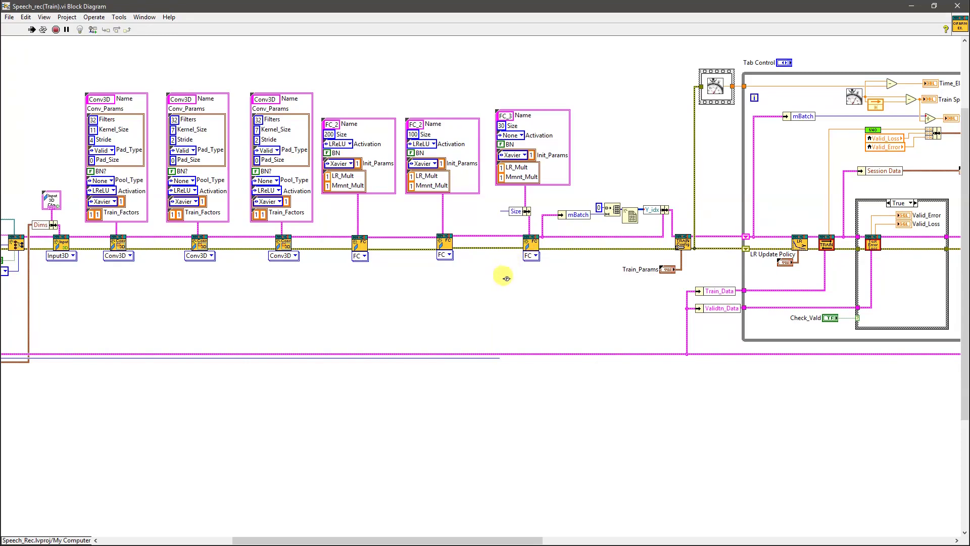
{"action": "left_click_drag", "start_coordinate": [437, 540], "coordinate": [521, 539]}
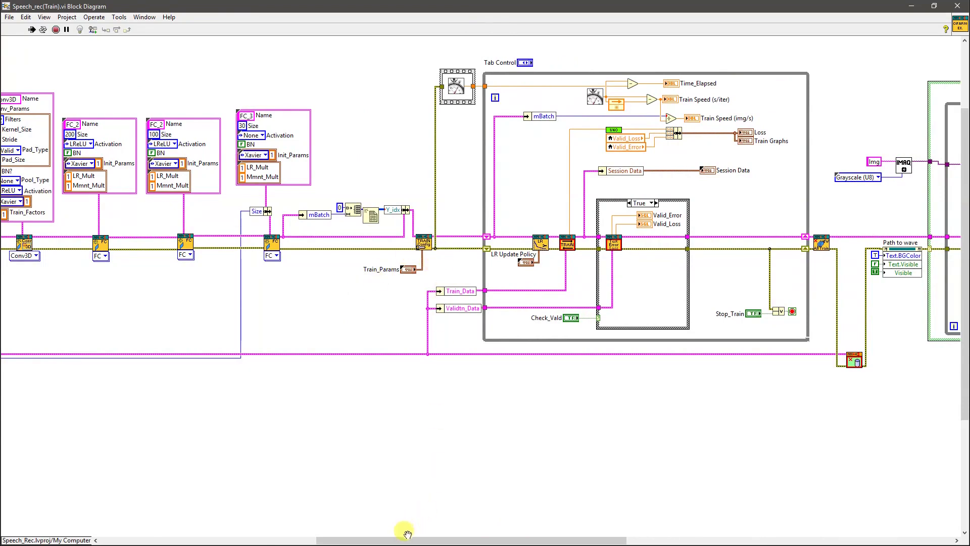
{"action": "left_click_drag", "start_coordinate": [410, 540], "coordinate": [468, 539]}
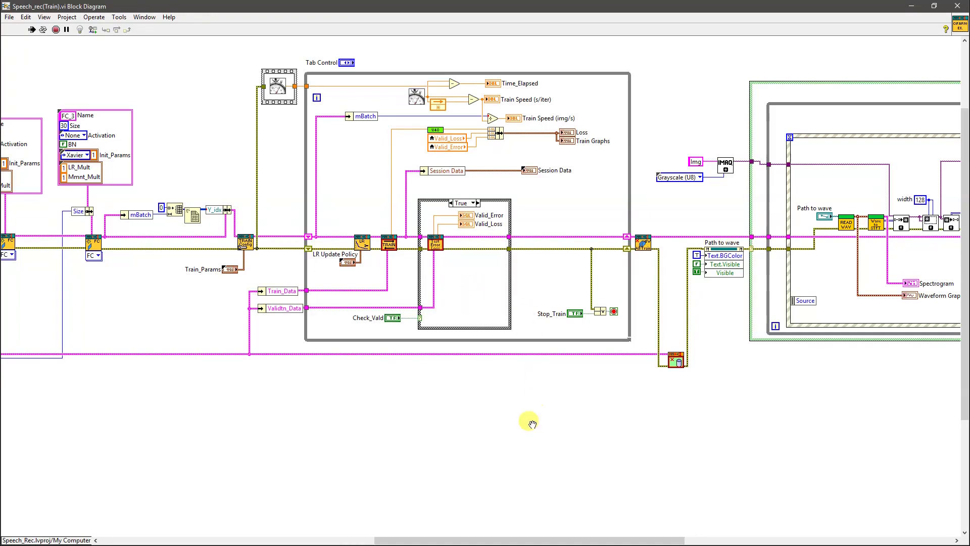
{"action": "left_click_drag", "start_coordinate": [485, 535], "coordinate": [648, 529]}
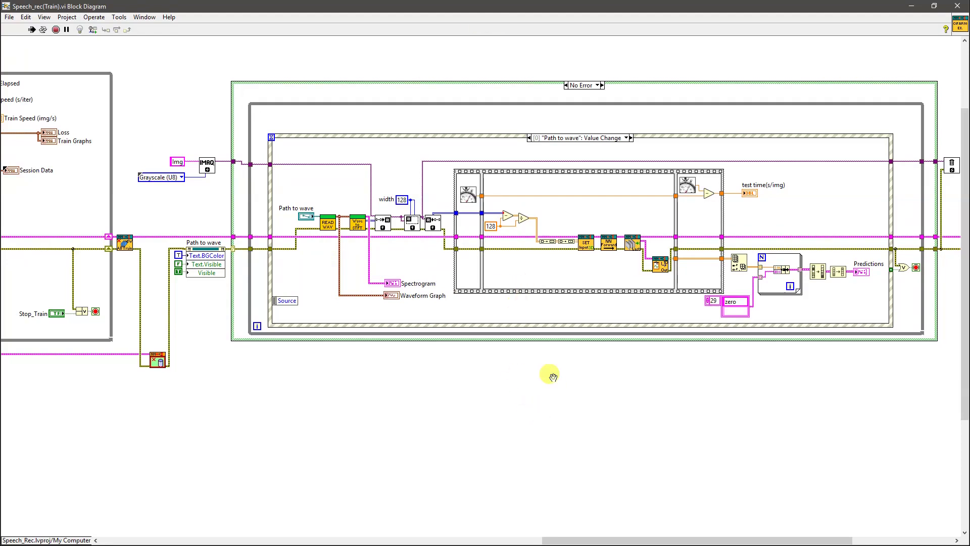
{"action": "key", "text": "ctrl+e"}
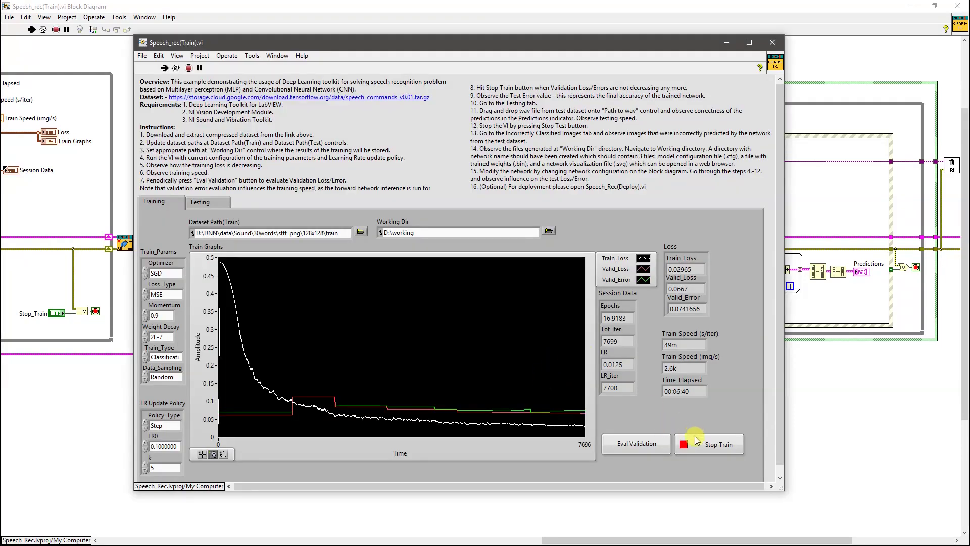
On the Testing page, load a house .wav recording and check its prediction
{"action": "left_click", "coordinate": [209, 203]}
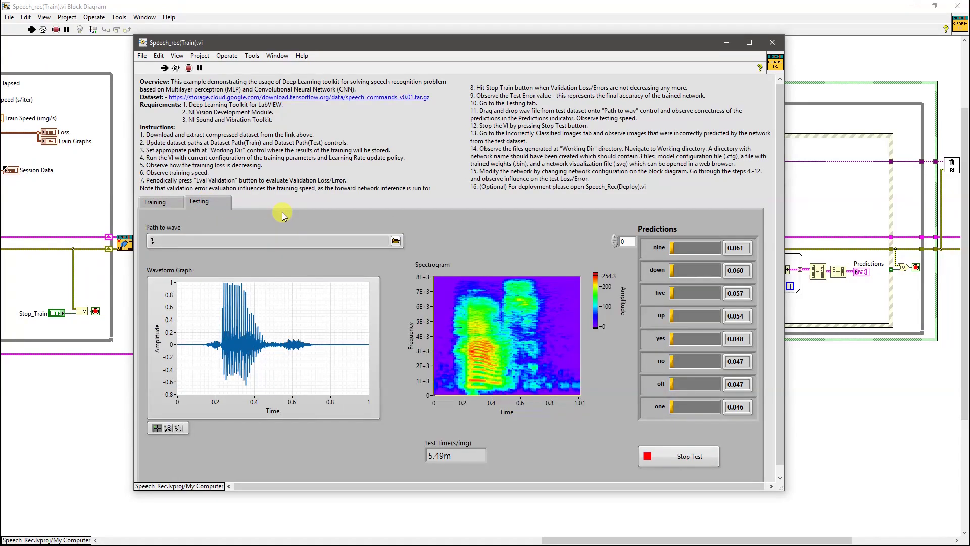
{"action": "left_click", "coordinate": [396, 241]}
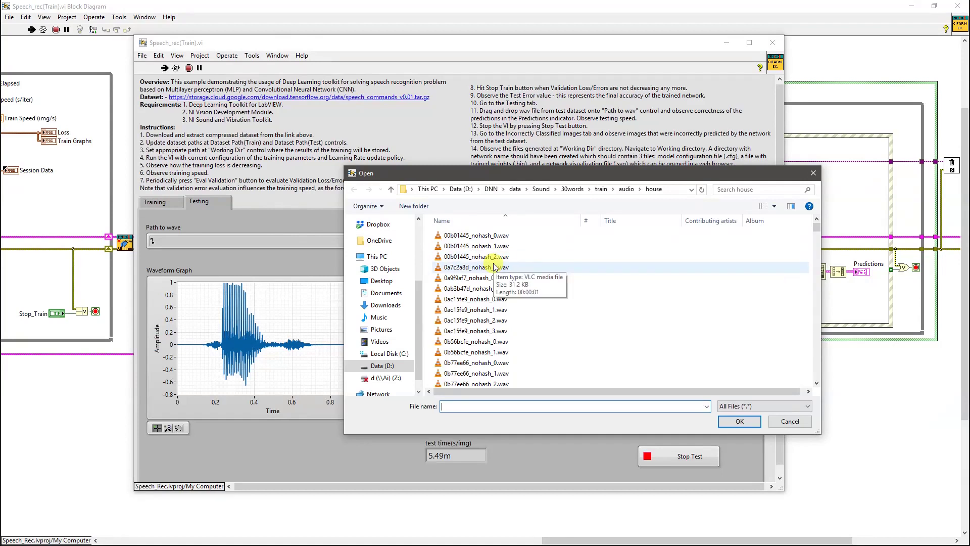
{"action": "double_click", "coordinate": [488, 299]}
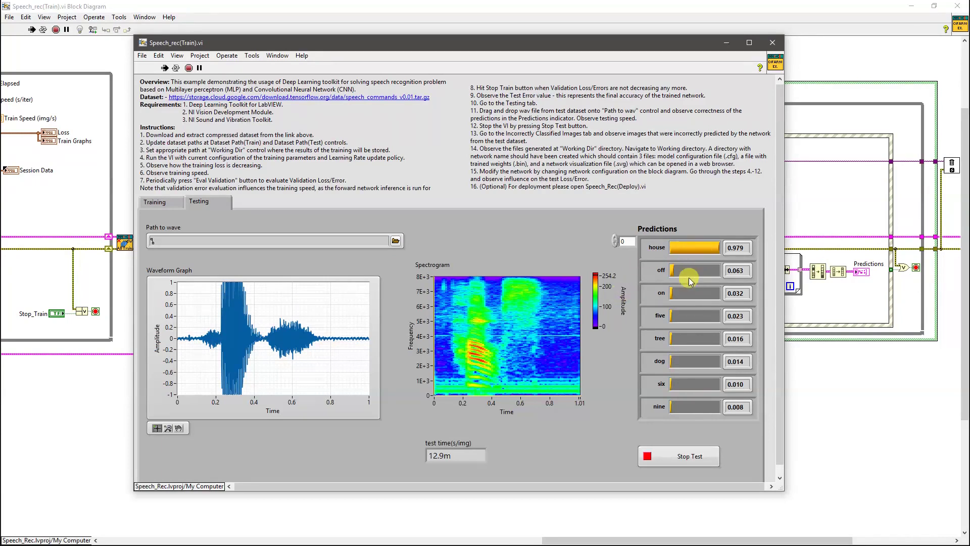
Load a recording from the eight word folder and check its prediction
{"action": "left_click", "coordinate": [396, 241]}
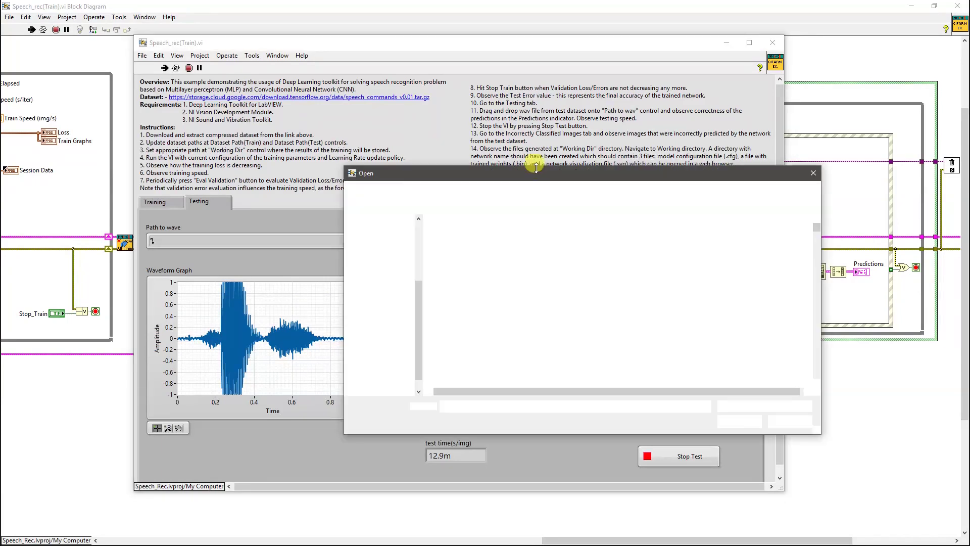
{"action": "left_click", "coordinate": [626, 189]}
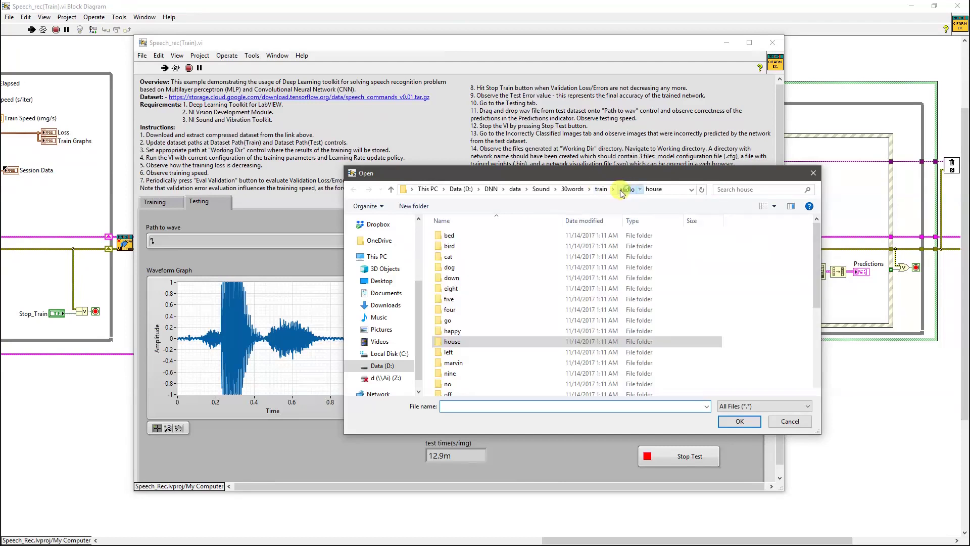
{"action": "left_click", "coordinate": [476, 289]}
{"action": "double_click", "coordinate": [476, 289]}
{"action": "double_click", "coordinate": [473, 289]}
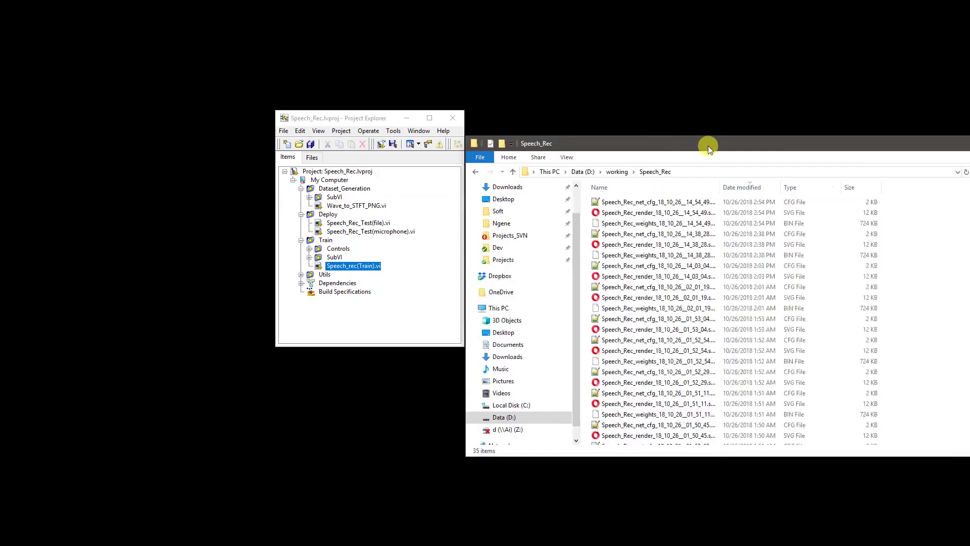
In the Speech_Rec folder, select the 14_54_49 configuration file and widen the Name column
{"action": "left_click_drag", "start_coordinate": [708, 137], "coordinate": [445, 135]}
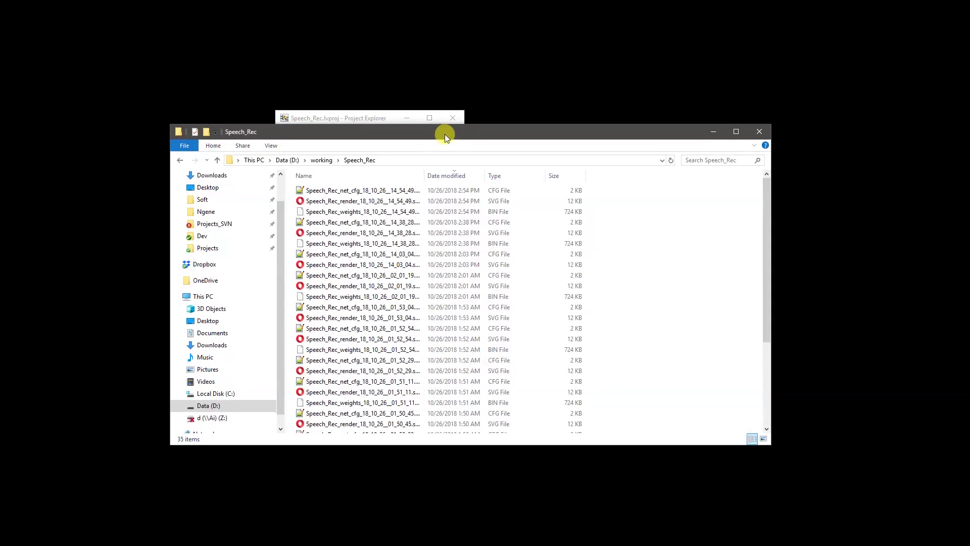
{"action": "left_click", "coordinate": [364, 190]}
{"action": "left_click", "coordinate": [364, 212], "text": "shift"}
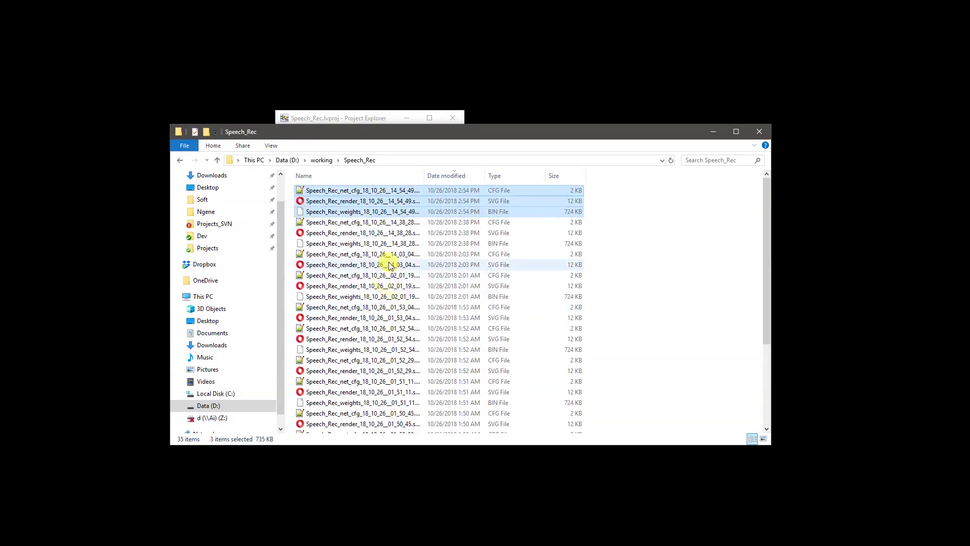
{"action": "left_click", "coordinate": [355, 190]}
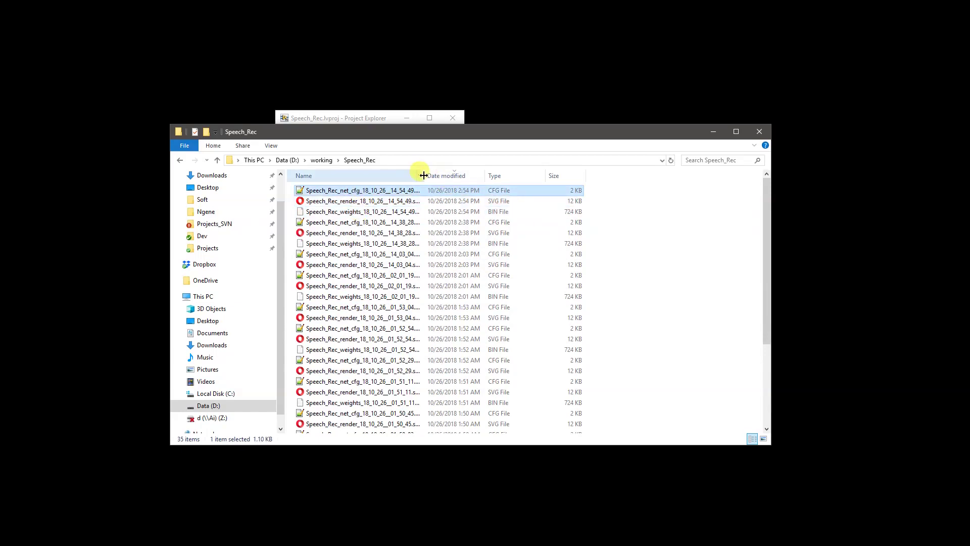
{"action": "left_click_drag", "start_coordinate": [424, 176], "coordinate": [480, 176]}
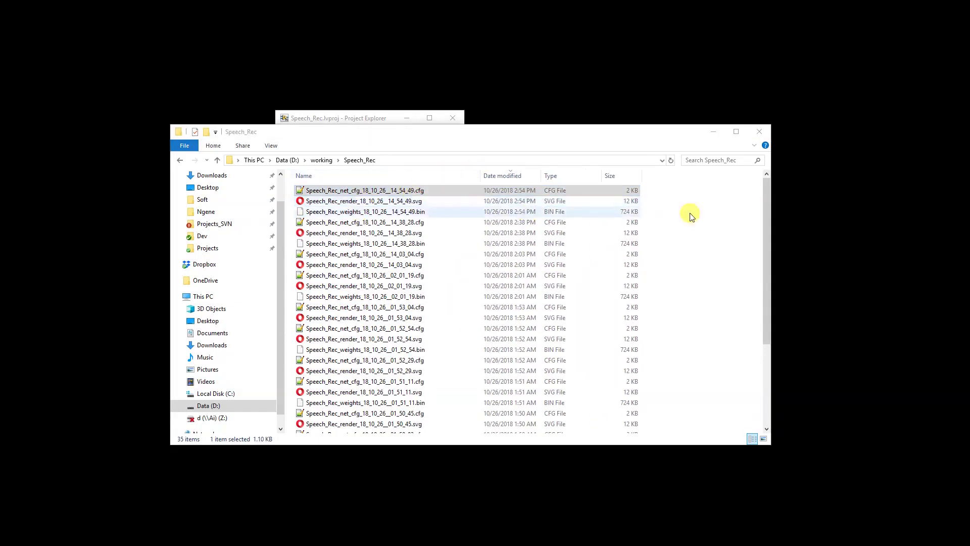
Review Speech_Rec_net_cfg_18_10_26__14_54_49.cfg in Notepad++: SGD optimizer, batch 128, Conv3D/FC layers
{"action": "left_click_drag", "start_coordinate": [446, 102], "coordinate": [325, 92]}
{"action": "left_click", "coordinate": [283, 231]}
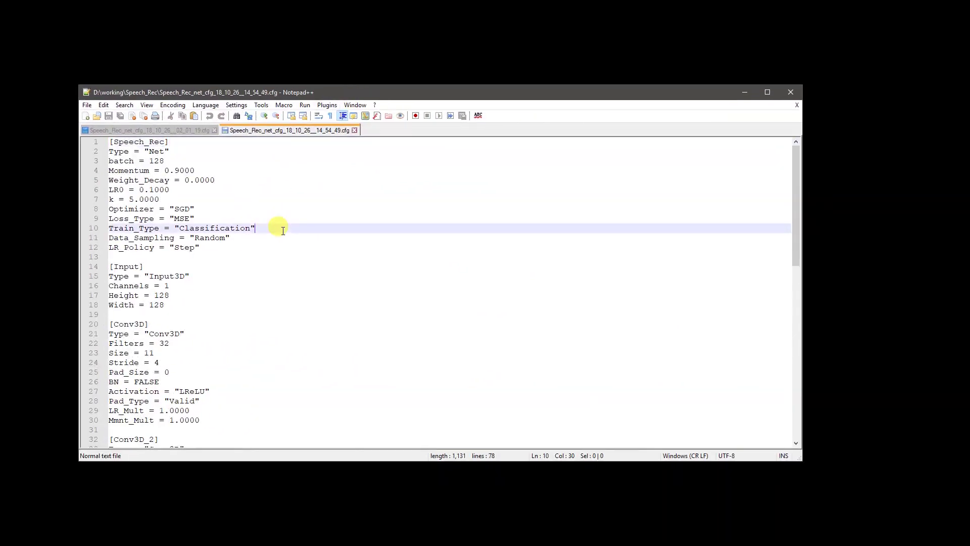
{"action": "scroll", "coordinate": [283, 230], "scroll_direction": "down", "scroll_amount": 6}
{"action": "scroll", "coordinate": [284, 234], "scroll_direction": "down", "scroll_amount": 9}
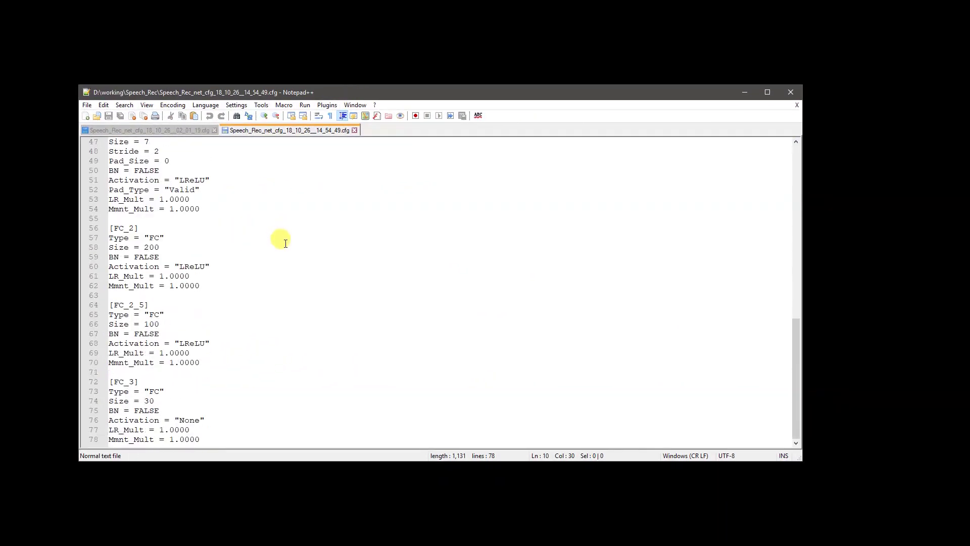
{"action": "scroll", "coordinate": [247, 272], "scroll_direction": "up", "scroll_amount": 15}
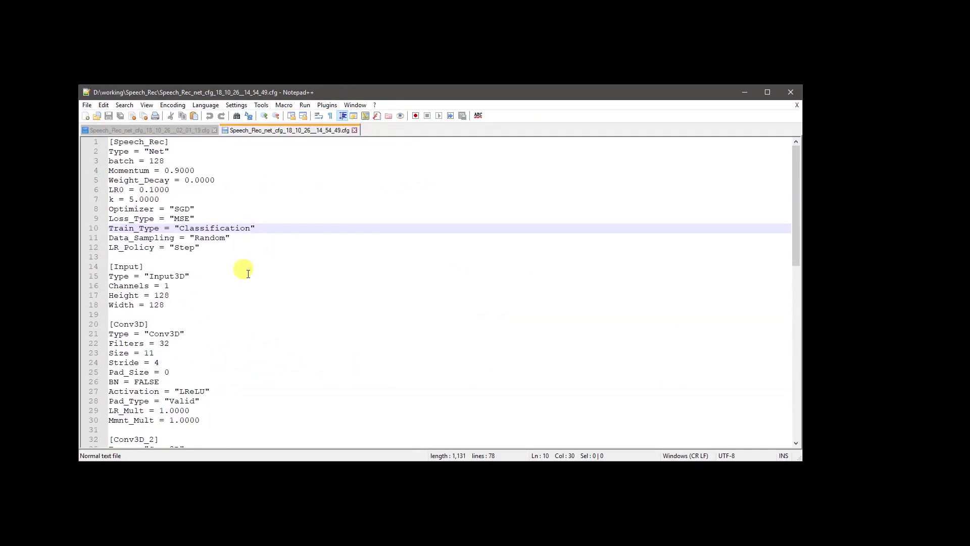
Minimize Notepad++ and open Speech_Rec_render_18_10_26__14_54_49.svg in Opera
{"action": "left_click", "coordinate": [744, 92]}
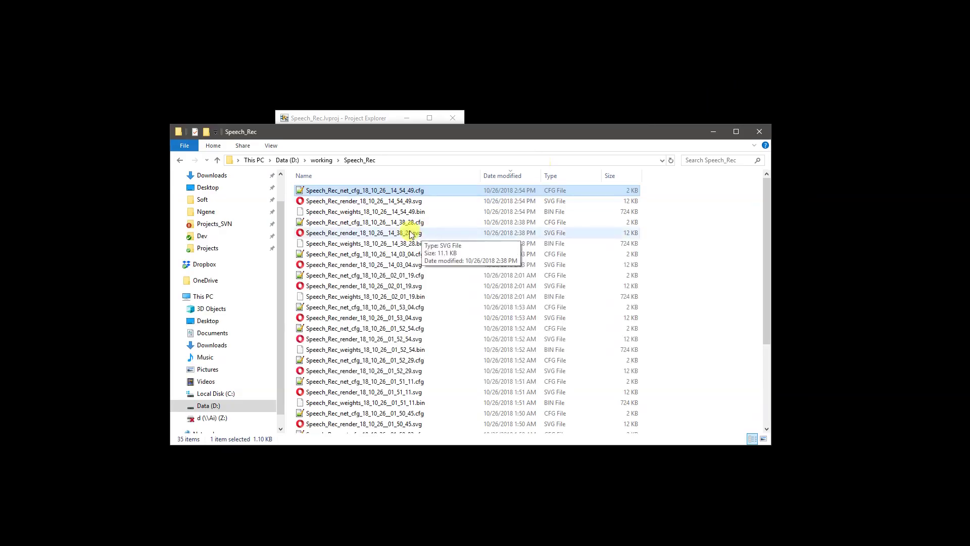
{"action": "left_click", "coordinate": [418, 212]}
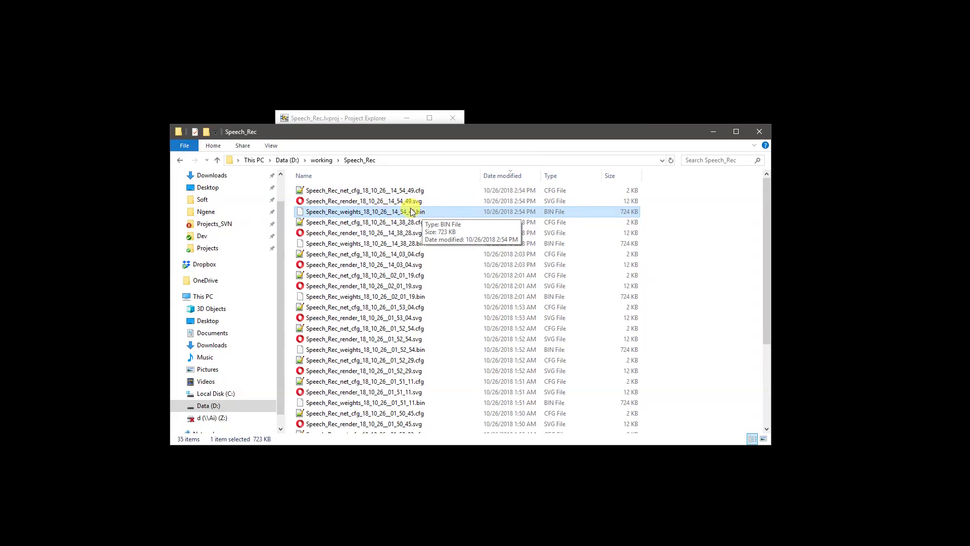
{"action": "left_click", "coordinate": [425, 202]}
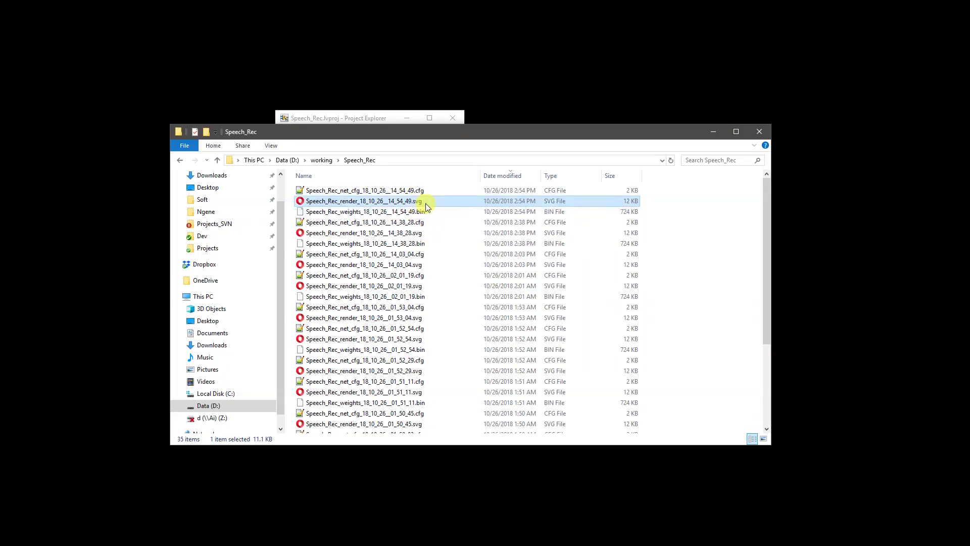
{"action": "double_click", "coordinate": [426, 202]}
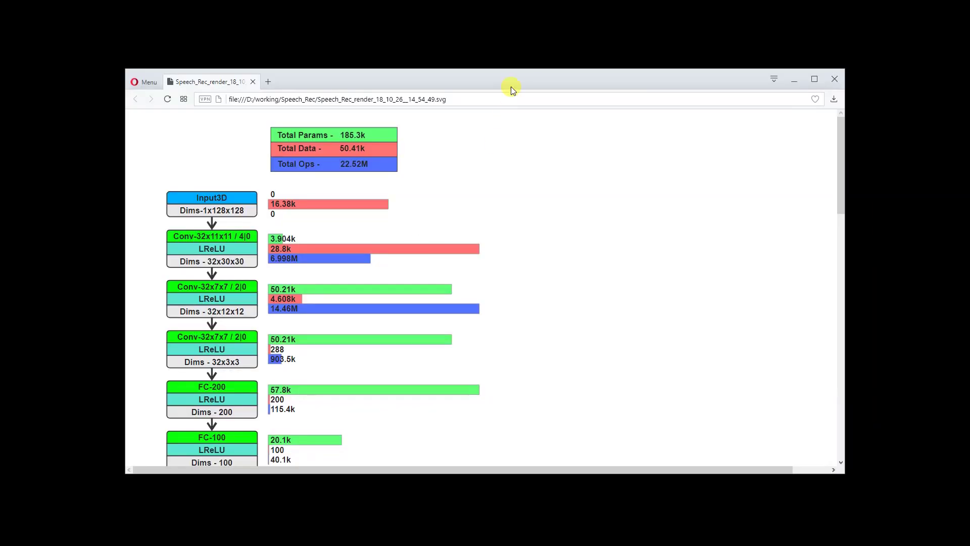
Maximize Opera to view the whole diagram down to FC-30, then minimize it
{"action": "double_click", "coordinate": [511, 84]}
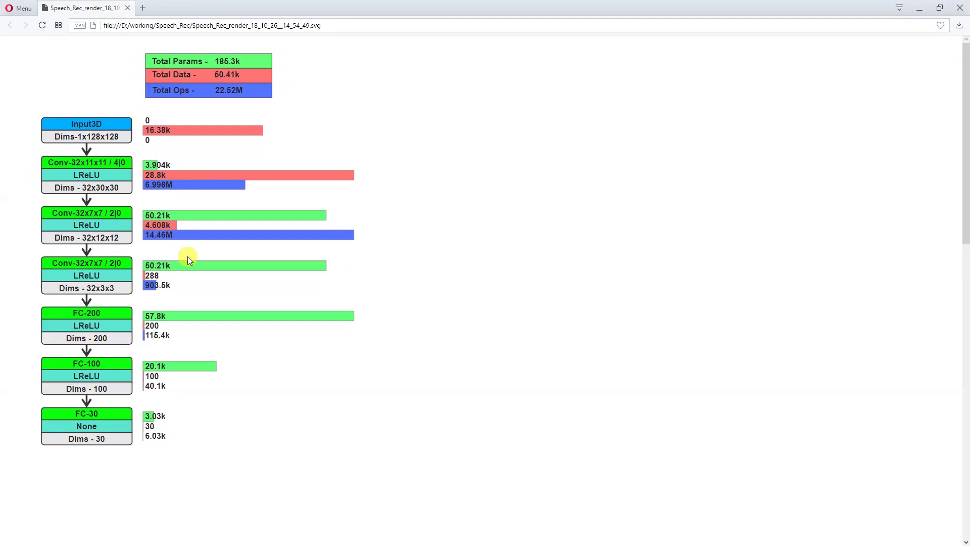
{"action": "left_click", "coordinate": [921, 10]}
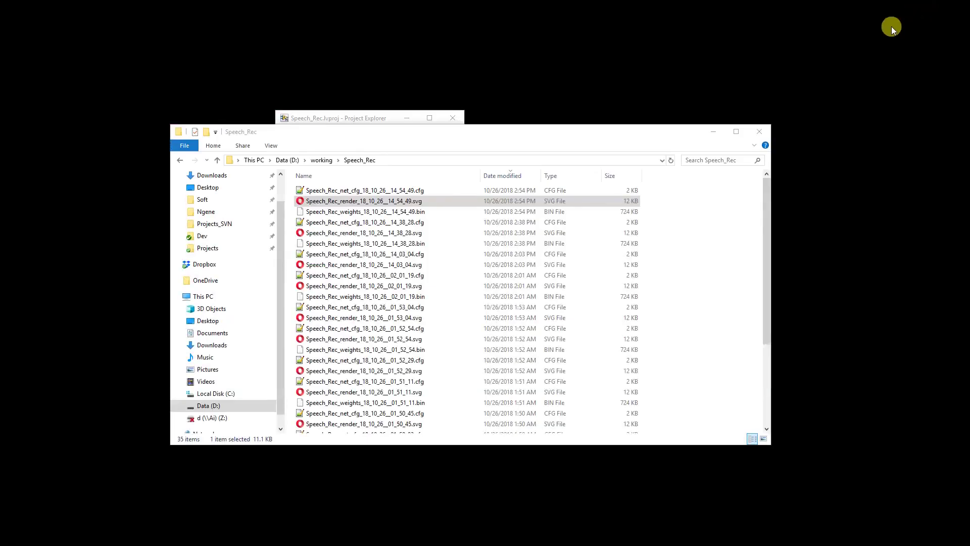
Select just the 14_54_49 .cfg and .bin files, then minimize the Speech_Rec folder
{"action": "left_click", "coordinate": [403, 195]}
{"action": "left_click", "coordinate": [404, 212], "text": "shift"}
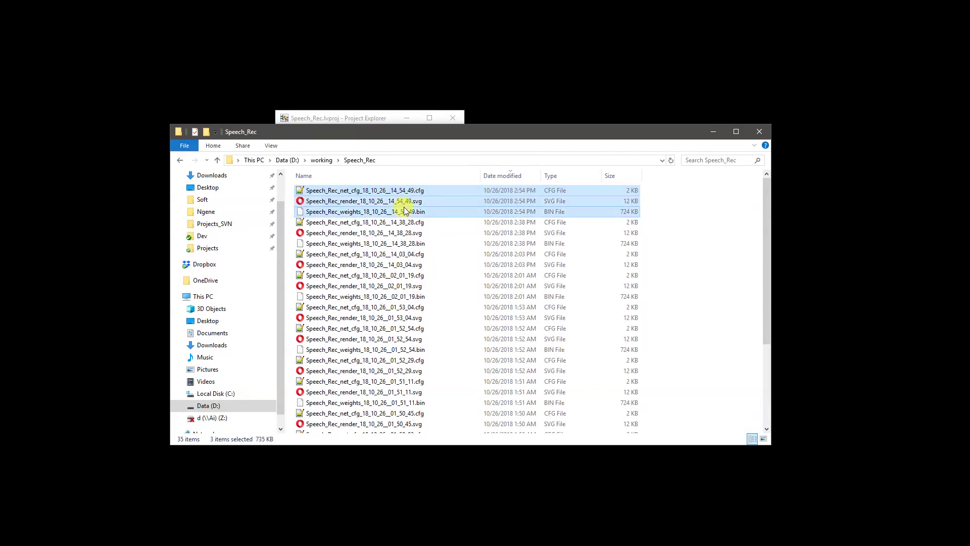
{"action": "left_click", "coordinate": [409, 191]}
{"action": "left_click", "coordinate": [410, 213], "text": "ctrl"}
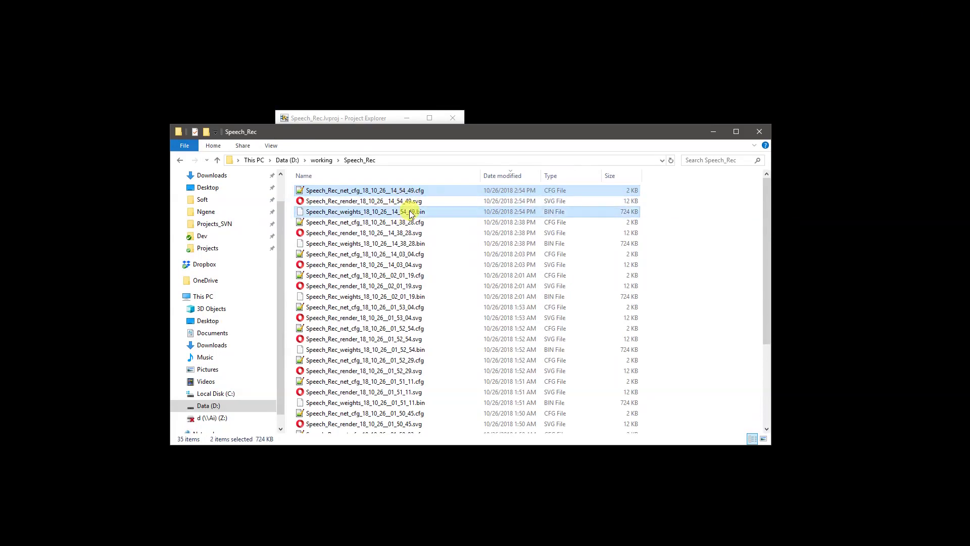
{"action": "left_click", "coordinate": [715, 132]}
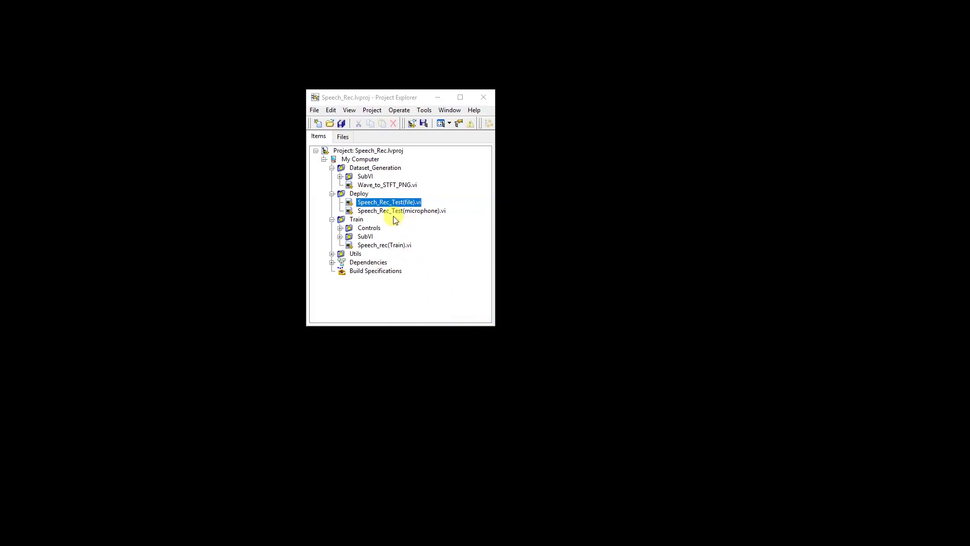
Under Deploy in the project, open Speech_Rec_Test(file).vi's front panel
{"action": "left_click", "coordinate": [367, 195]}
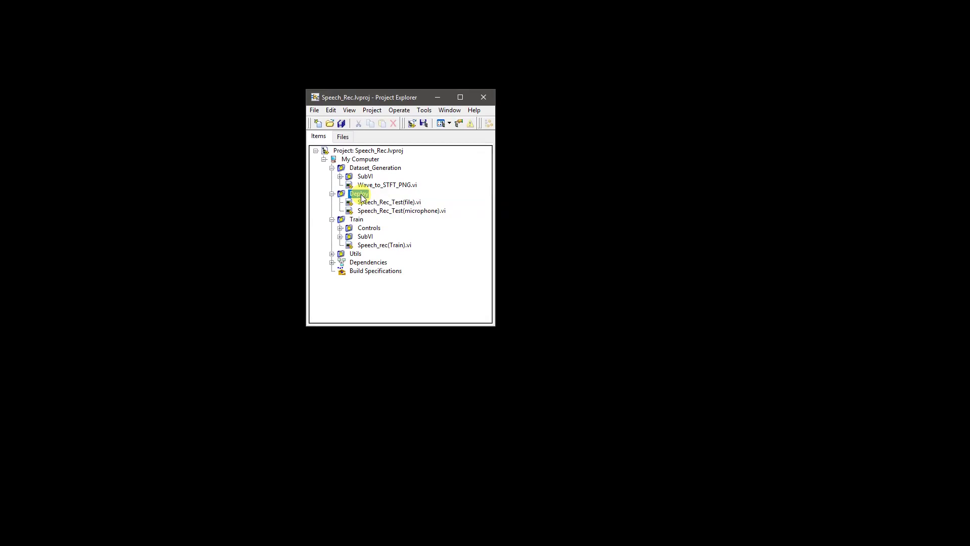
{"action": "left_click", "coordinate": [379, 202]}
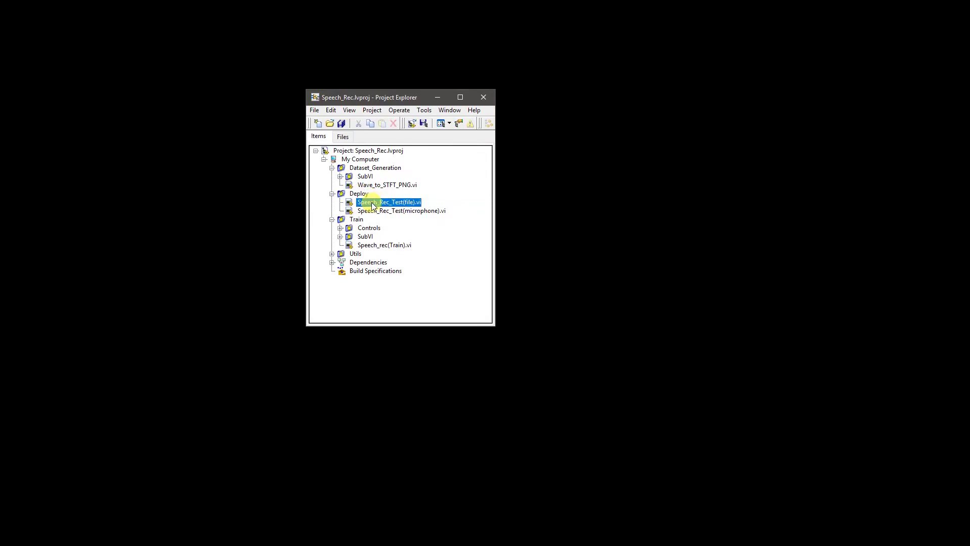
{"action": "left_click", "coordinate": [411, 212]}
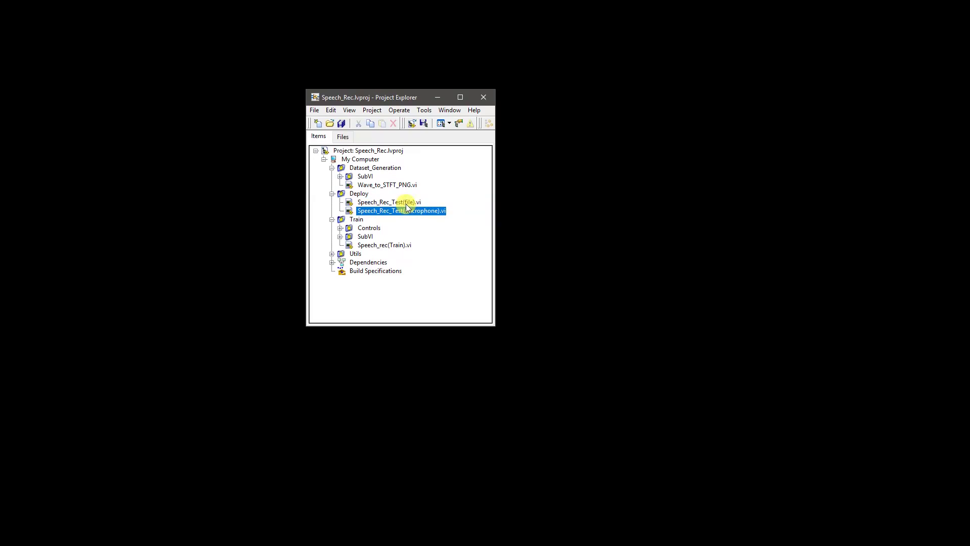
{"action": "double_click", "coordinate": [405, 203]}
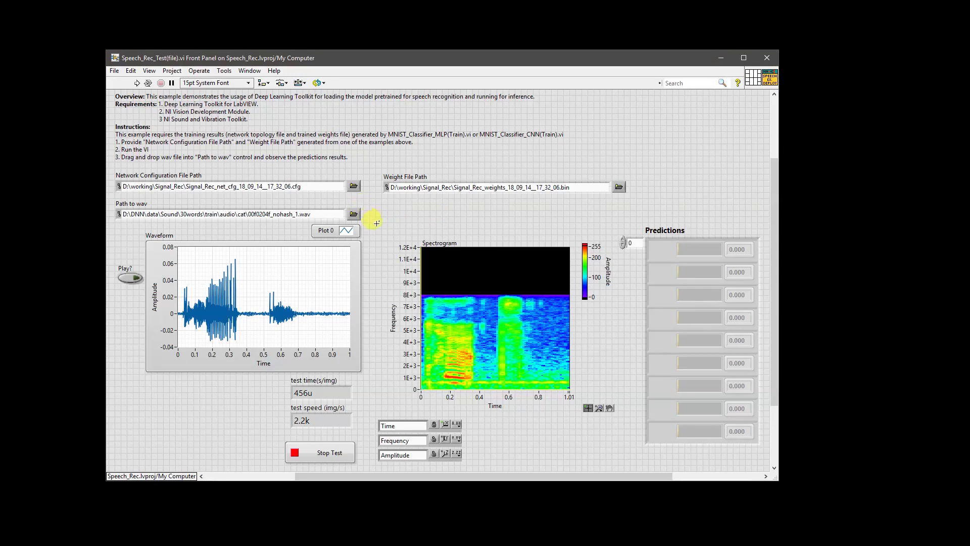
Set the Network Configuration File Path to the 14_54_49 Speech_Rec .cfg file
{"action": "left_click", "coordinate": [359, 194]}
{"action": "left_click", "coordinate": [324, 194]}
{"action": "left_click", "coordinate": [424, 212]}
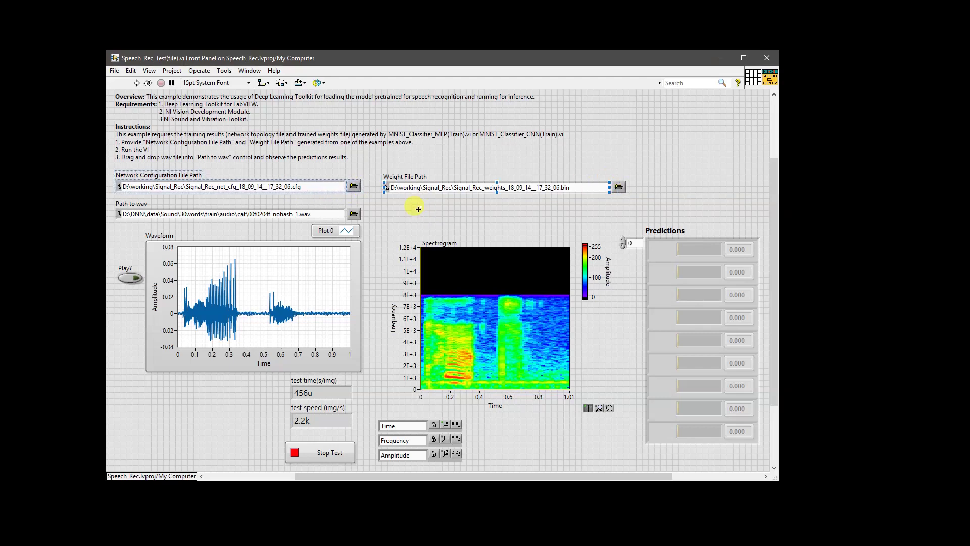
{"action": "left_click", "coordinate": [352, 186]}
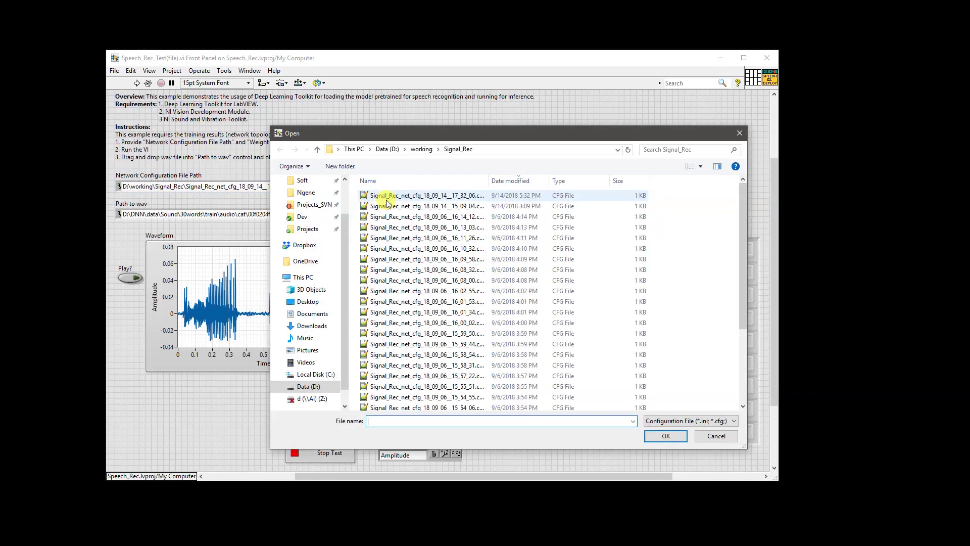
{"action": "left_click_drag", "start_coordinate": [459, 133], "coordinate": [426, 129]}
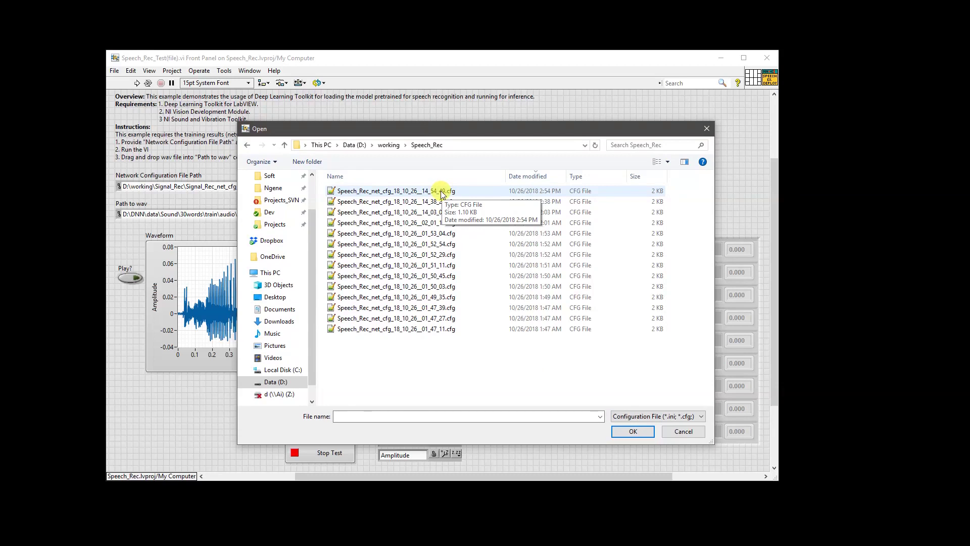
{"action": "double_click", "coordinate": [442, 191]}
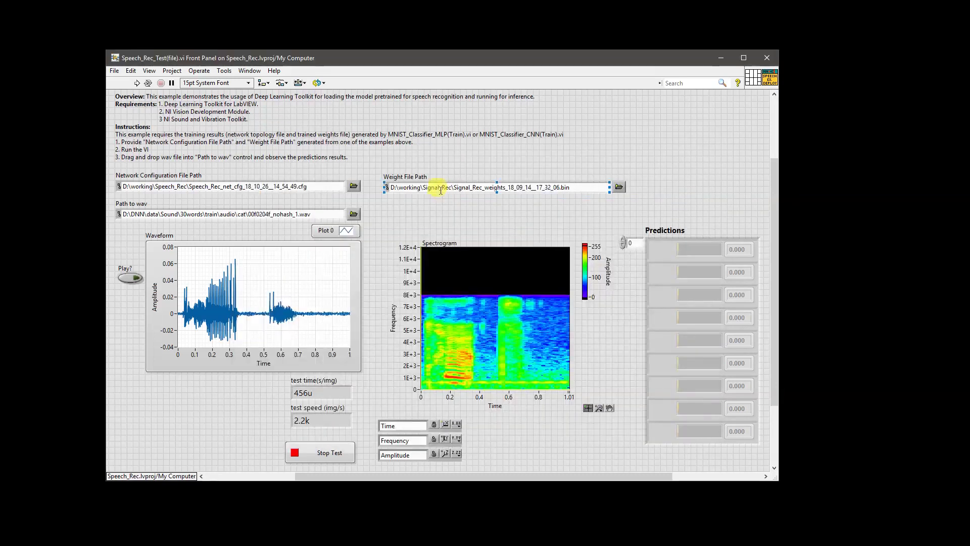
Set the Weight File Path to the matching 14_54_49 .bin in working > Speech_Rec
{"action": "left_click", "coordinate": [617, 188]}
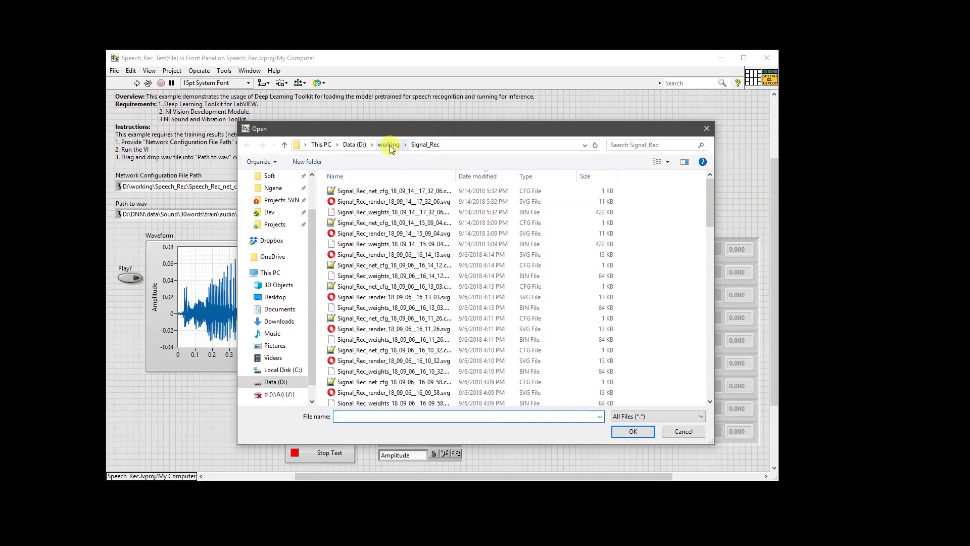
{"action": "left_click", "coordinate": [389, 145]}
{"action": "scroll", "coordinate": [363, 279], "scroll_direction": "down", "scroll_amount": 1}
{"action": "double_click", "coordinate": [353, 371]}
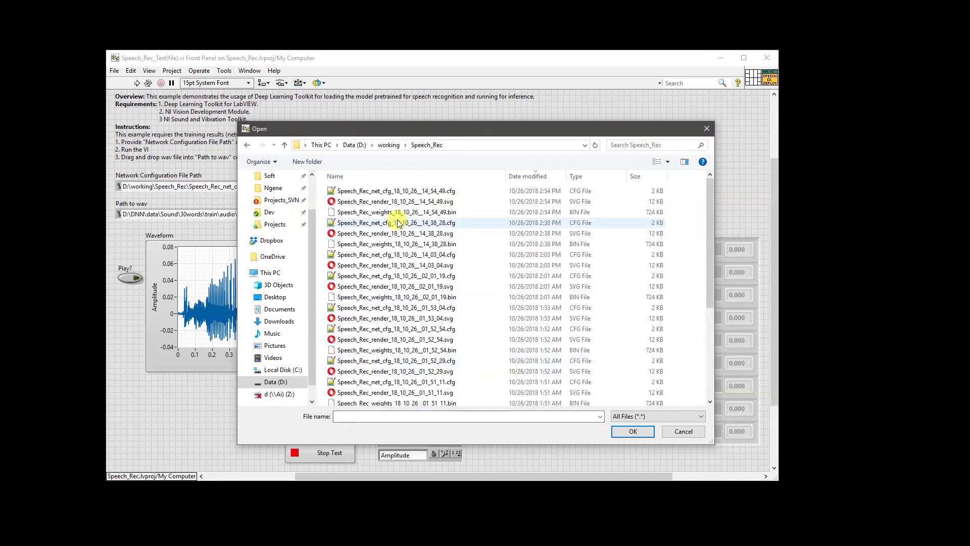
{"action": "left_click", "coordinate": [414, 216]}
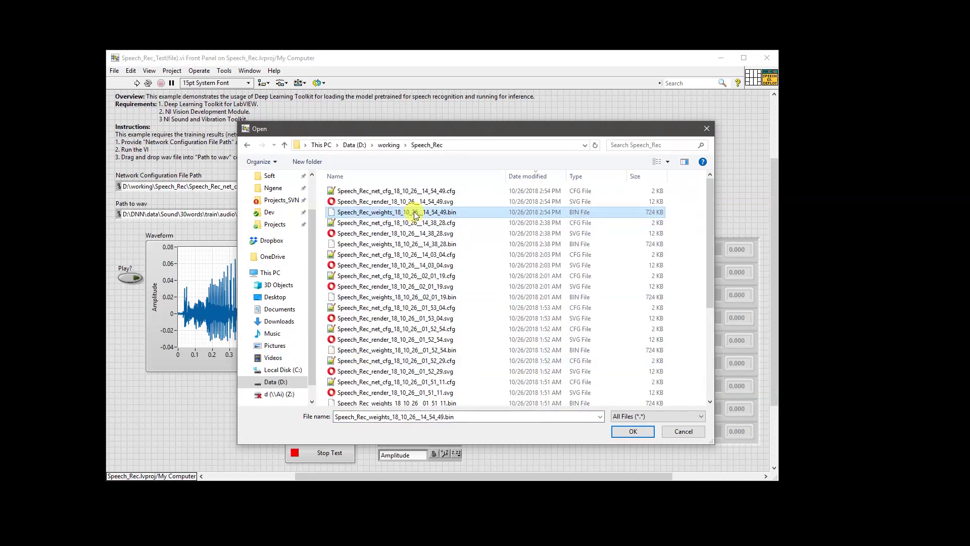
{"action": "double_click", "coordinate": [414, 213]}
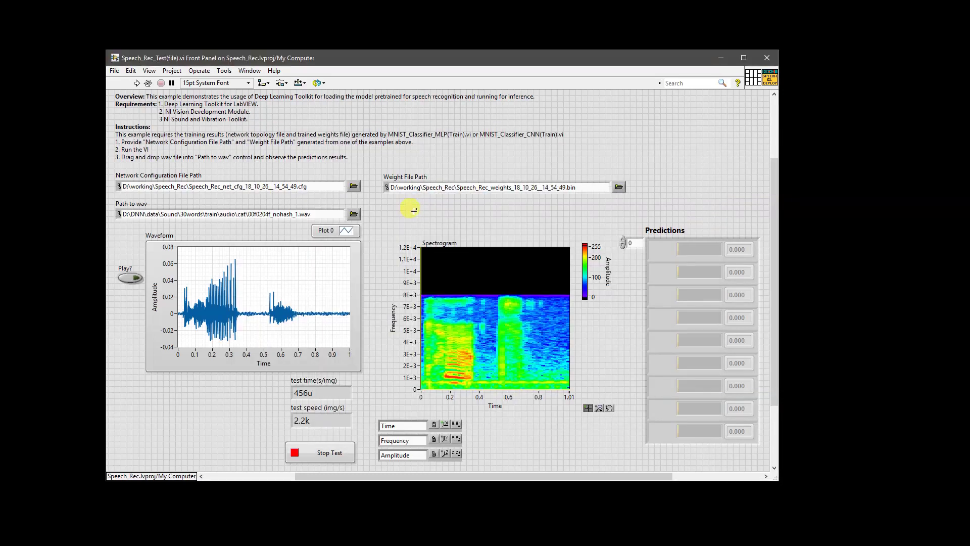
Classify cat recording 0bd689d7_nohash_0.wav, autoscale the spectrogram's frequency axis, and enable Play?
{"action": "left_click", "coordinate": [354, 214]}
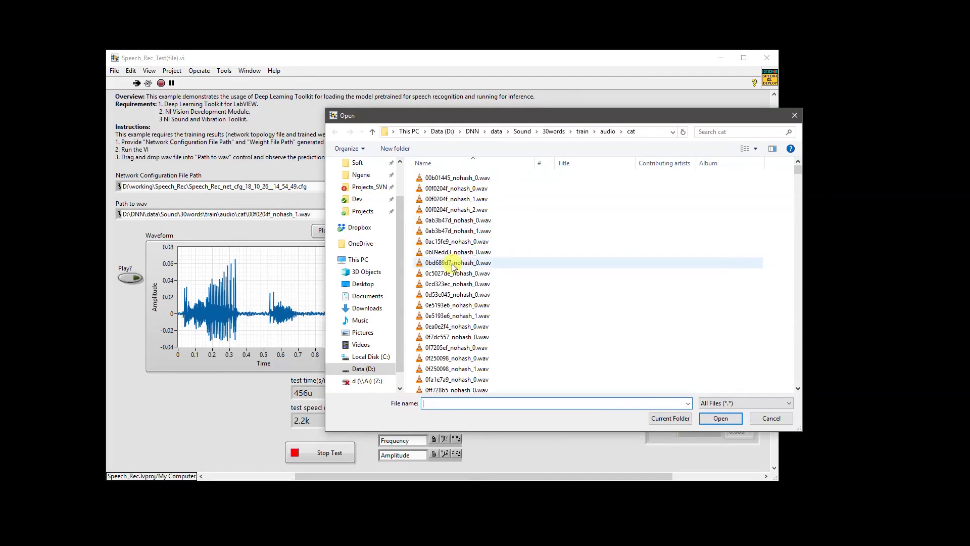
{"action": "double_click", "coordinate": [458, 262]}
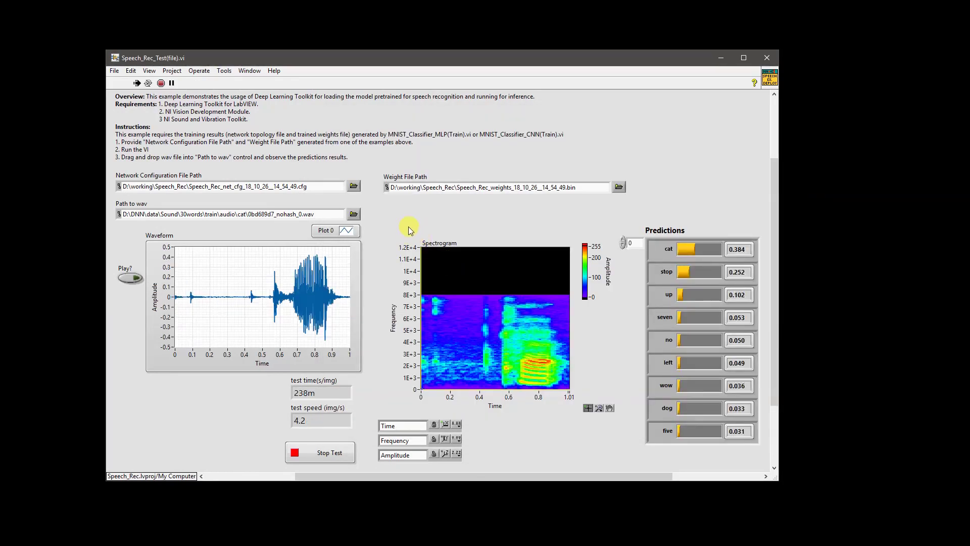
{"action": "right_click", "coordinate": [418, 288]}
{"action": "left_click", "coordinate": [438, 302]}
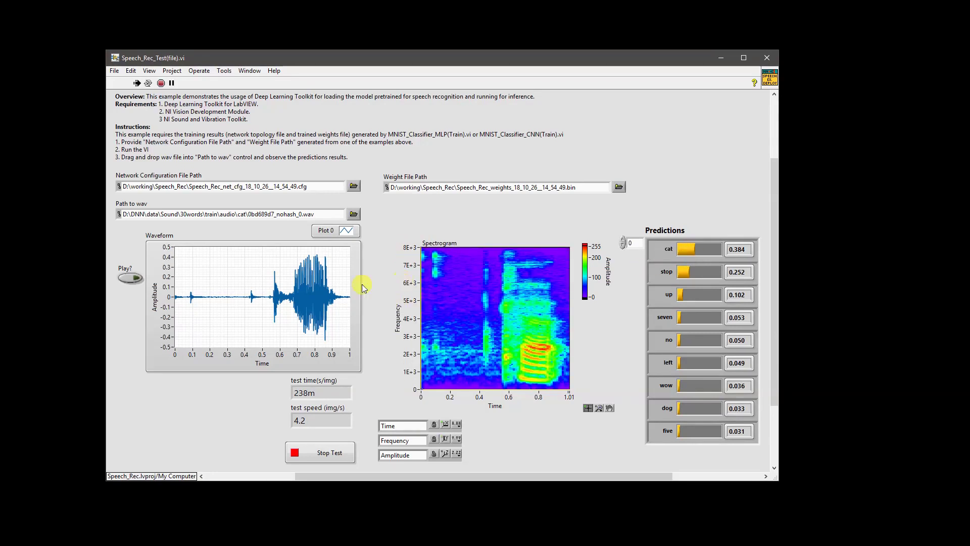
{"action": "left_click", "coordinate": [129, 278]}
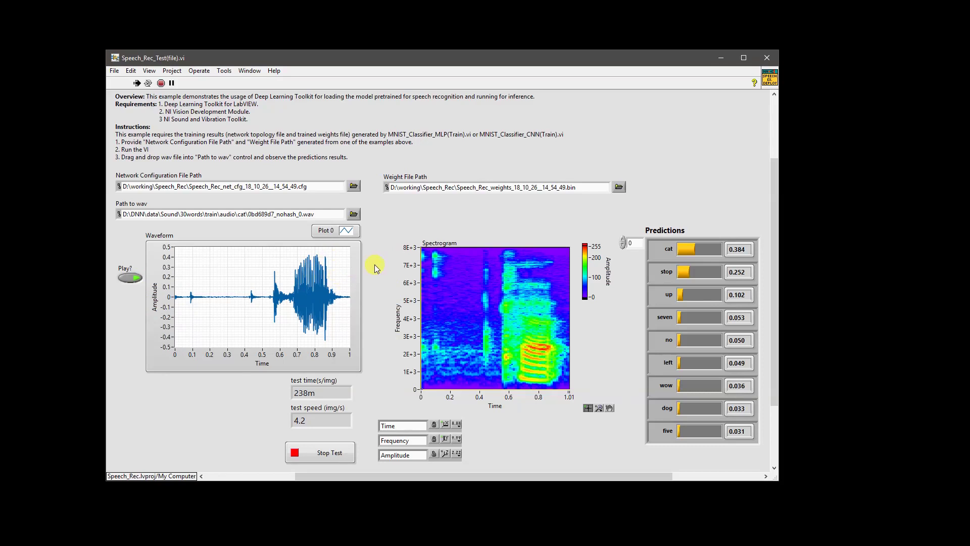
Classify cat recording 0f7205ef_nohash_0.wav, then stop the test and close the file-test VI
{"action": "left_click", "coordinate": [353, 214]}
{"action": "double_click", "coordinate": [455, 337]}
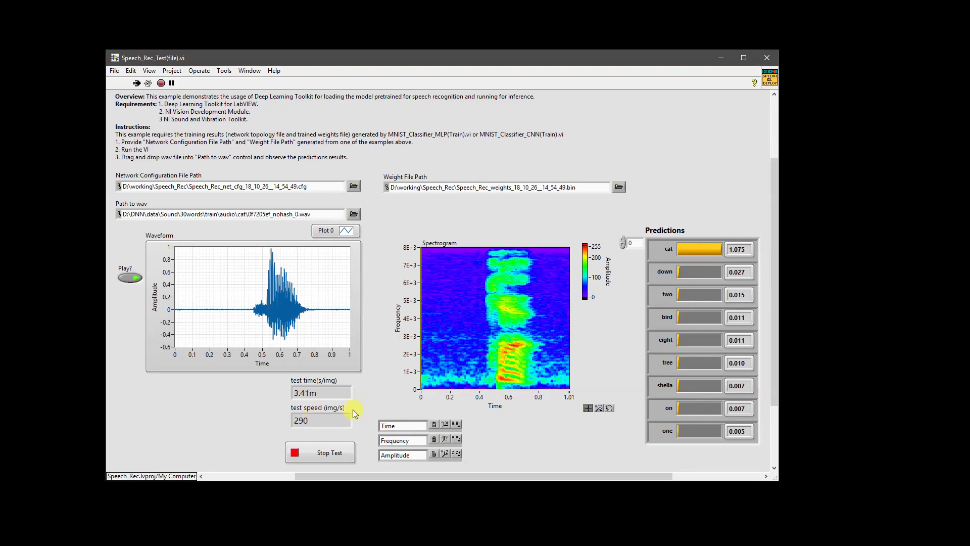
{"action": "left_click", "coordinate": [332, 453]}
{"action": "key", "text": "ctrl+w"}
{"action": "left_click", "coordinate": [433, 212]}
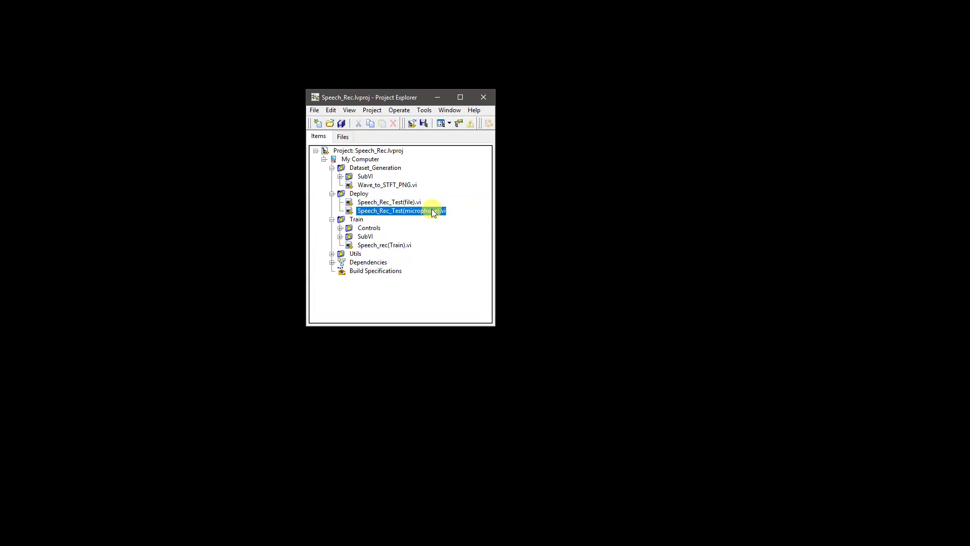
Open Speech_Rec_Test(microphone).vi and point it to the 14_54_49 configuration and weights files
{"action": "double_click", "coordinate": [433, 211]}
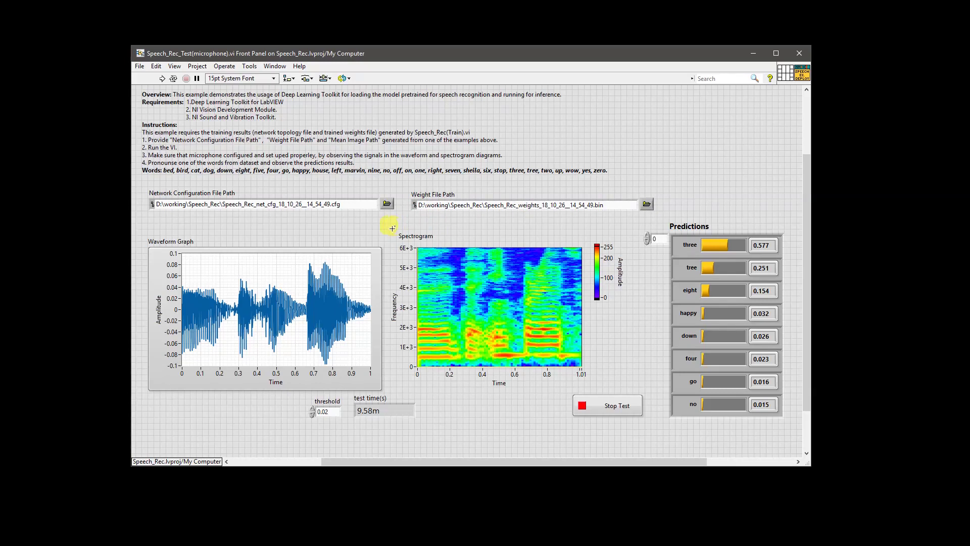
{"action": "left_click", "coordinate": [388, 203]}
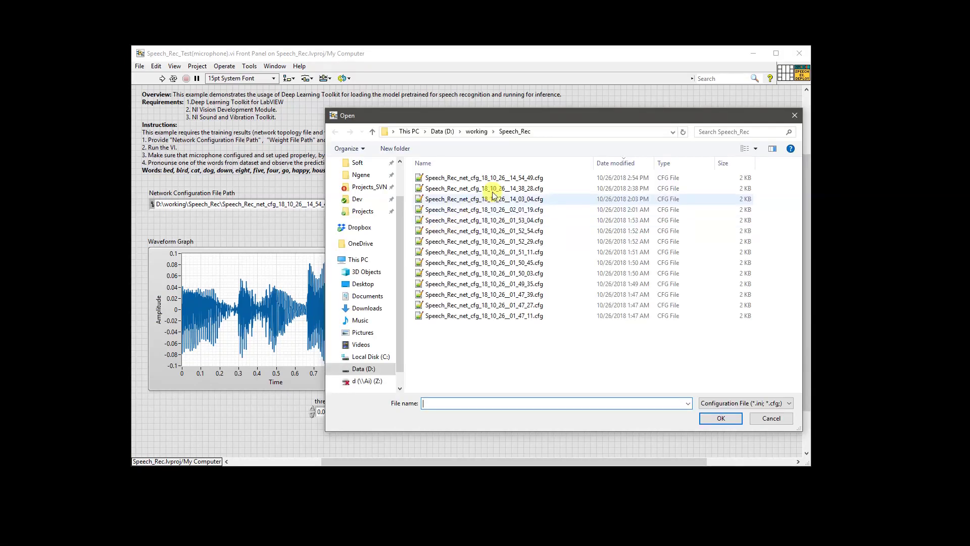
{"action": "double_click", "coordinate": [496, 177]}
{"action": "left_click", "coordinate": [647, 208]}
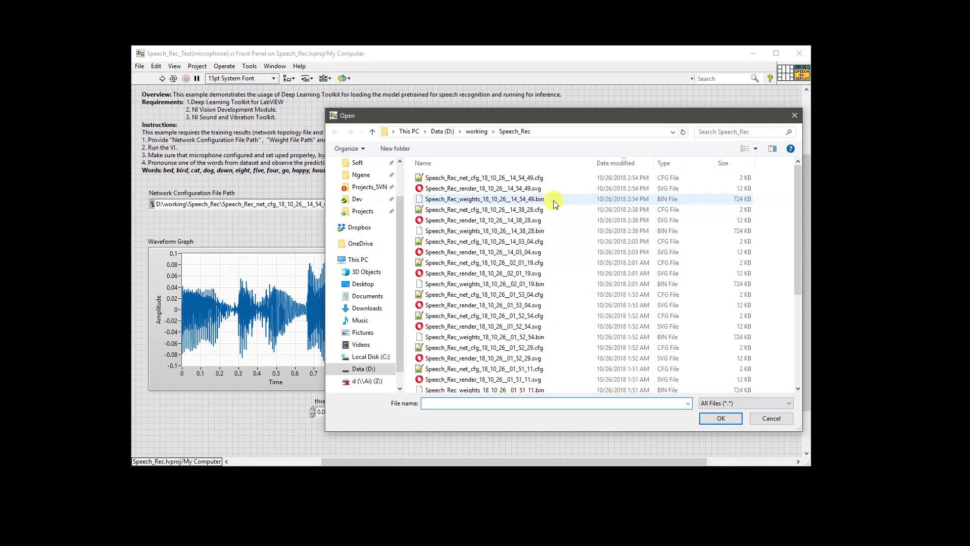
{"action": "double_click", "coordinate": [555, 195]}
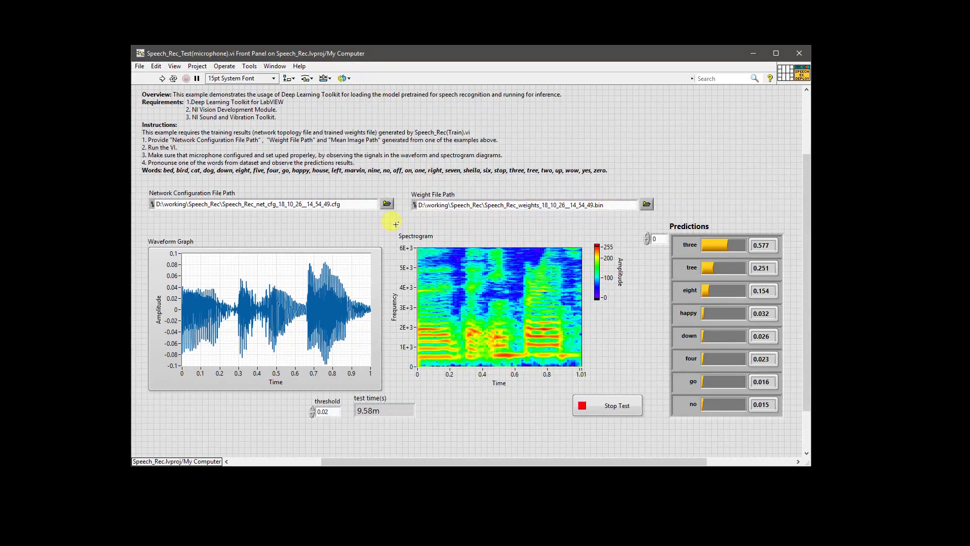
Run the live microphone test to recognise spoken words, stop it, and show the block diagram
{"action": "key", "text": "ctrl+r"}
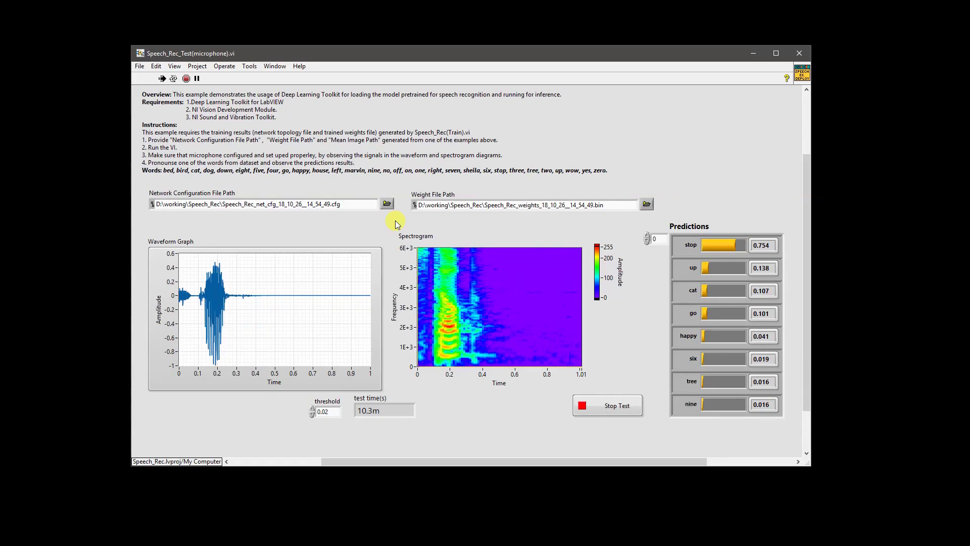
{"action": "left_click", "coordinate": [611, 412]}
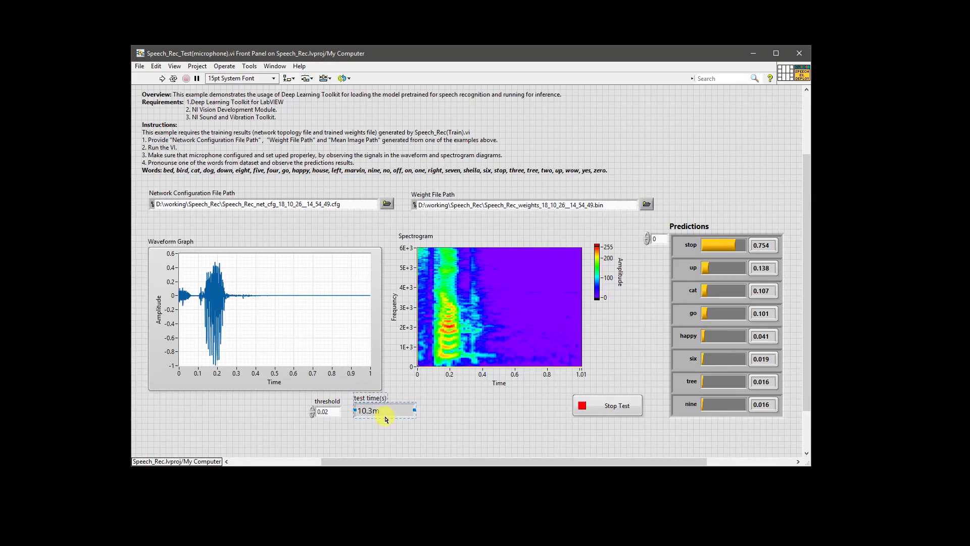
{"action": "key", "text": "ctrl+e"}
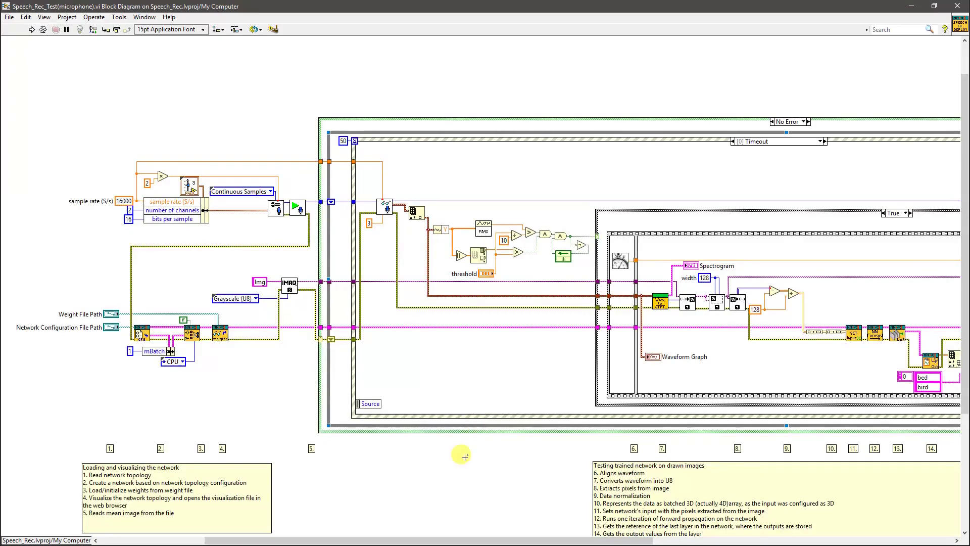
{"action": "mouse_move", "coordinate": [430, 540]}
{"action": "left_mouse_down"}
{"action": "mouse_move", "coordinate": [396, 541]}
{"action": "mouse_move", "coordinate": [441, 541]}
{"action": "mouse_move", "coordinate": [427, 541]}
{"action": "left_mouse_up"}
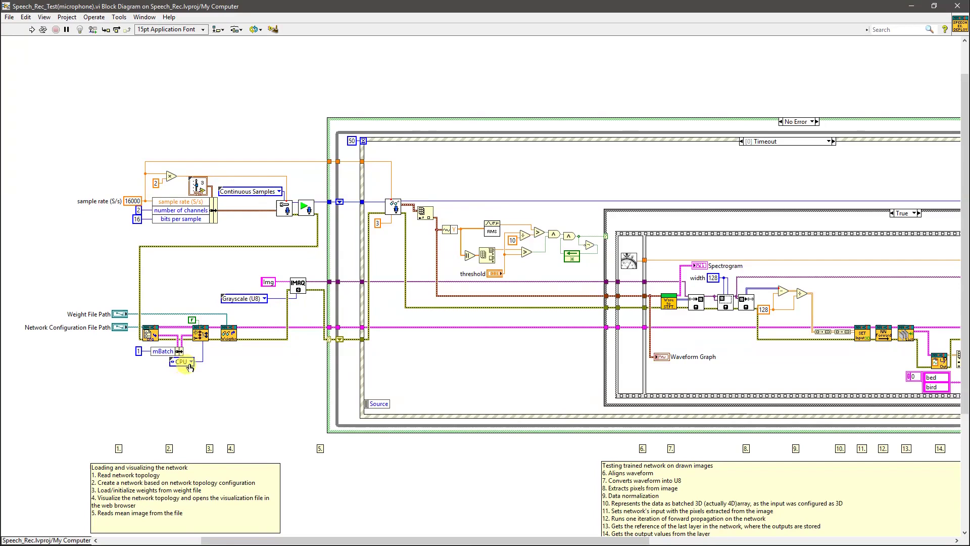
{"action": "left_click_drag", "start_coordinate": [244, 540], "coordinate": [291, 540]}
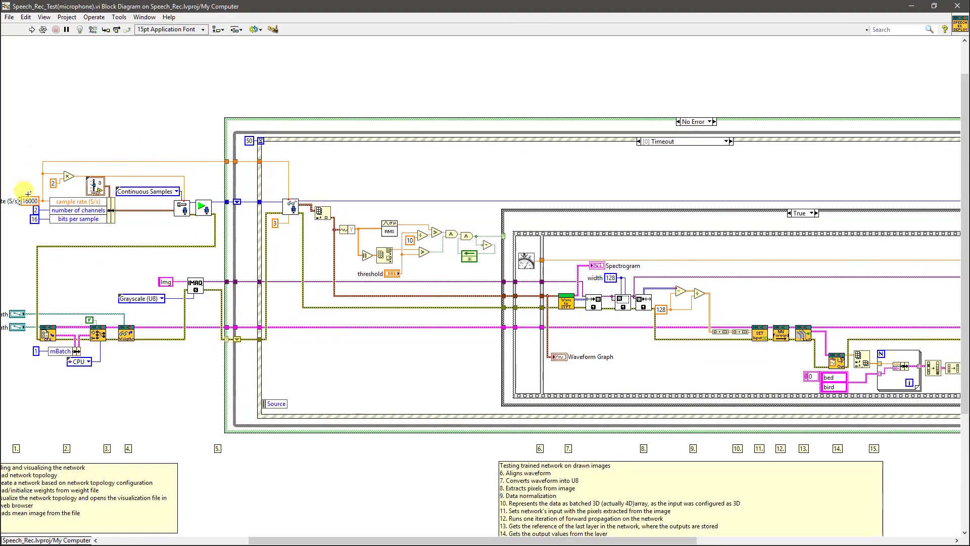
{"action": "left_click_drag", "start_coordinate": [331, 540], "coordinate": [362, 539]}
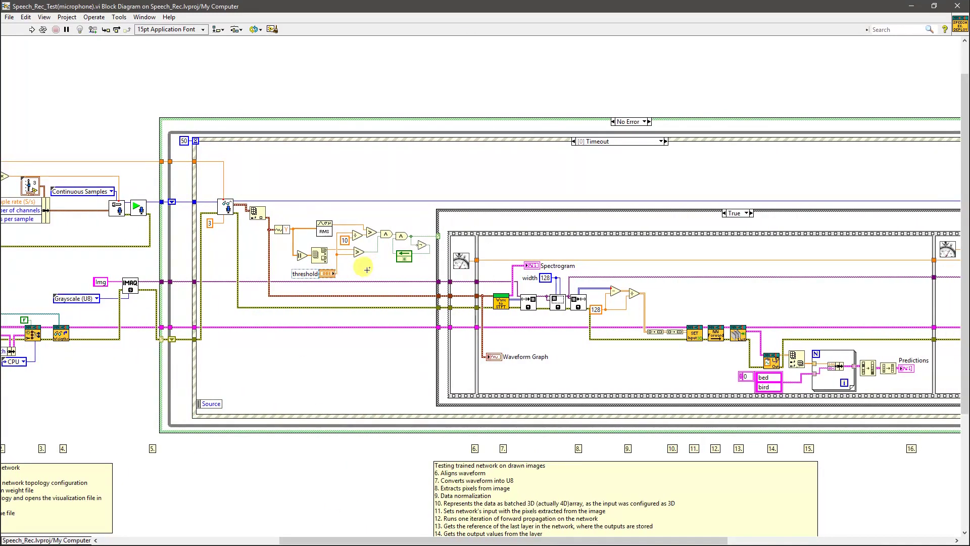
{"action": "left_click_drag", "start_coordinate": [463, 539], "coordinate": [488, 540]}
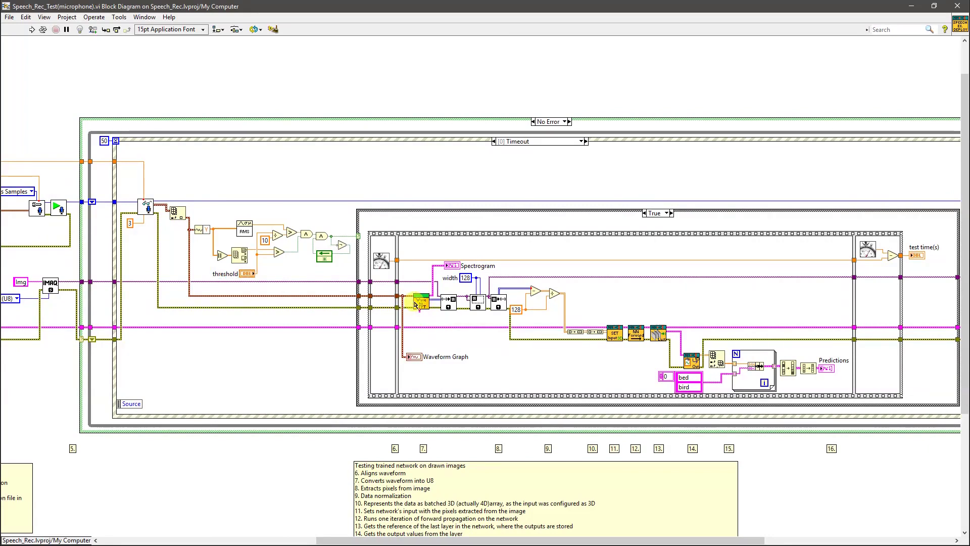
{"action": "left_click", "coordinate": [480, 308]}
{"action": "left_click_drag", "start_coordinate": [452, 540], "coordinate": [507, 509]}
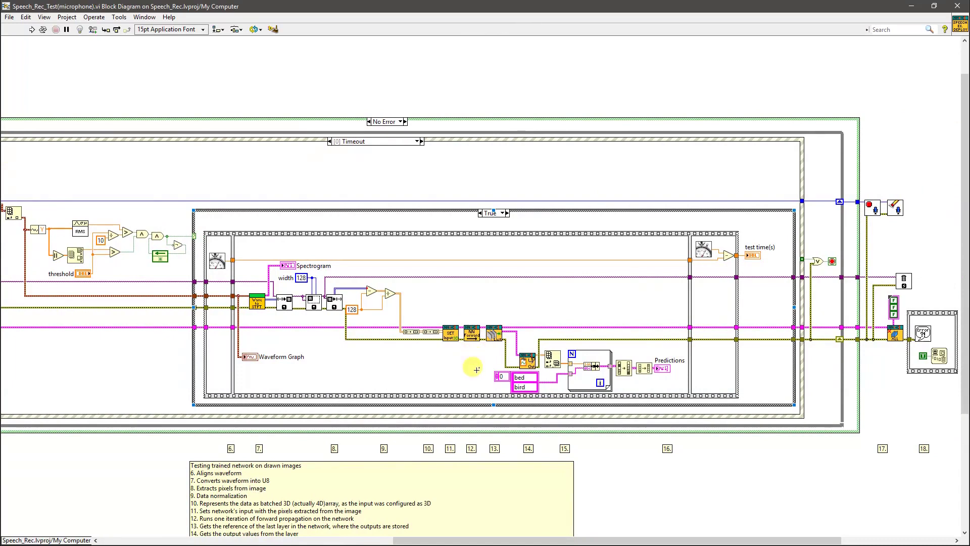
{"action": "left_click_drag", "start_coordinate": [457, 540], "coordinate": [546, 404]}
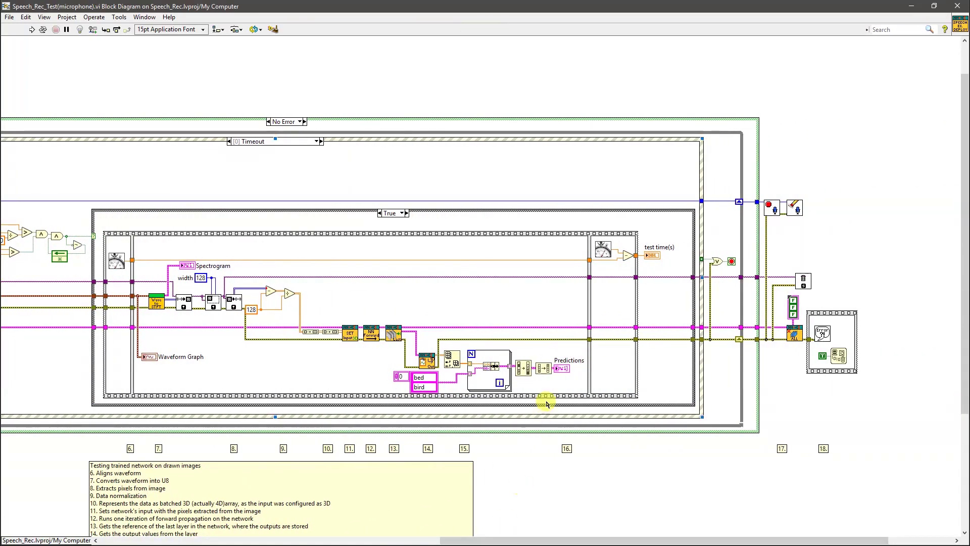